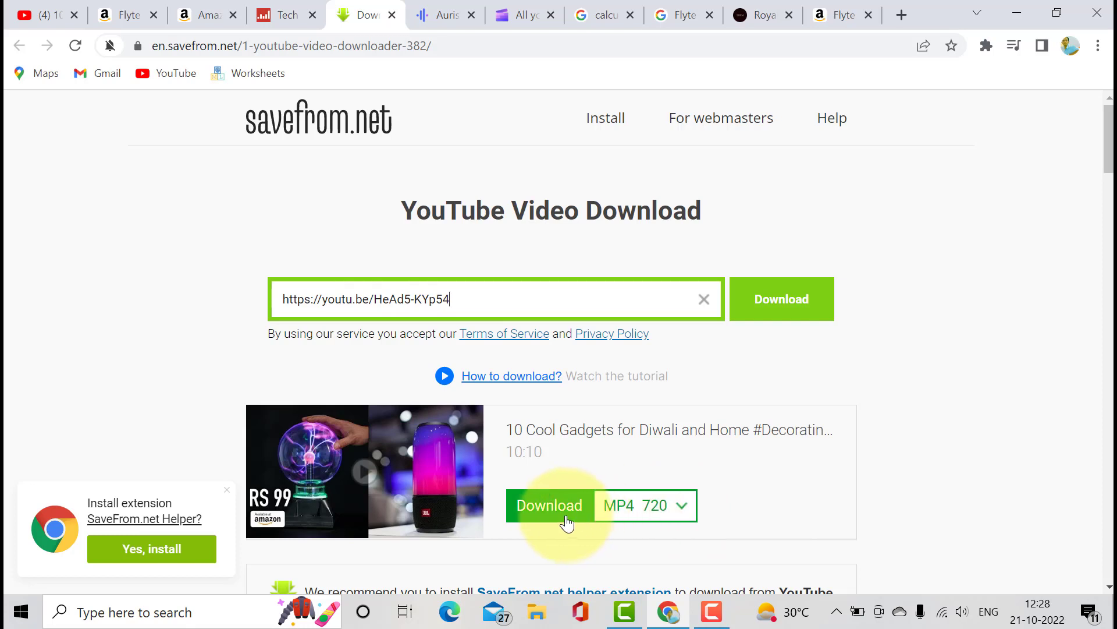
Download the 10 Cool Gadgets for Diwali video as MP4 720
{"action": "left_click", "coordinate": [566, 517]}
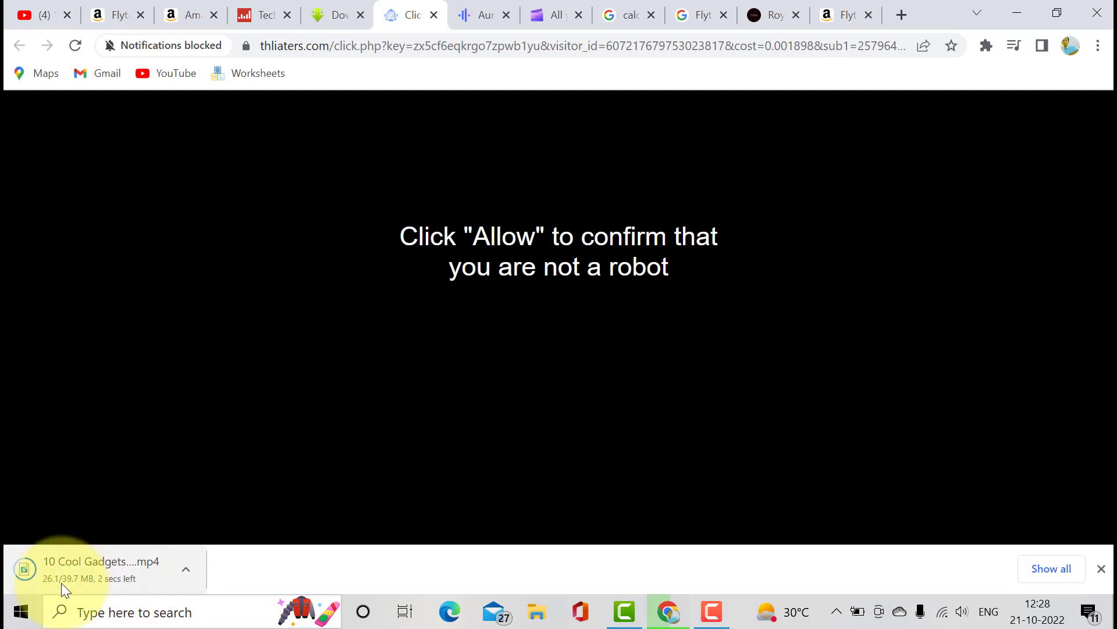
{"action": "left_click", "coordinate": [156, 553]}
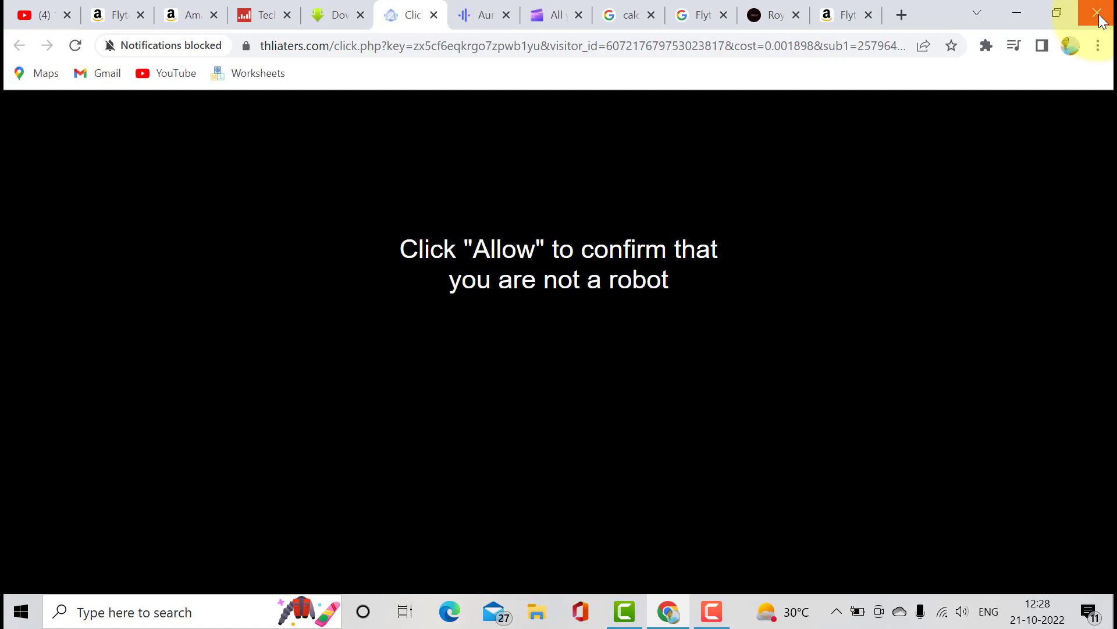
Search Google for kinemaster in a new browser tab
{"action": "left_click", "coordinate": [901, 25]}
{"action": "left_click", "coordinate": [853, 40]}
{"action": "type", "text": "kin"}
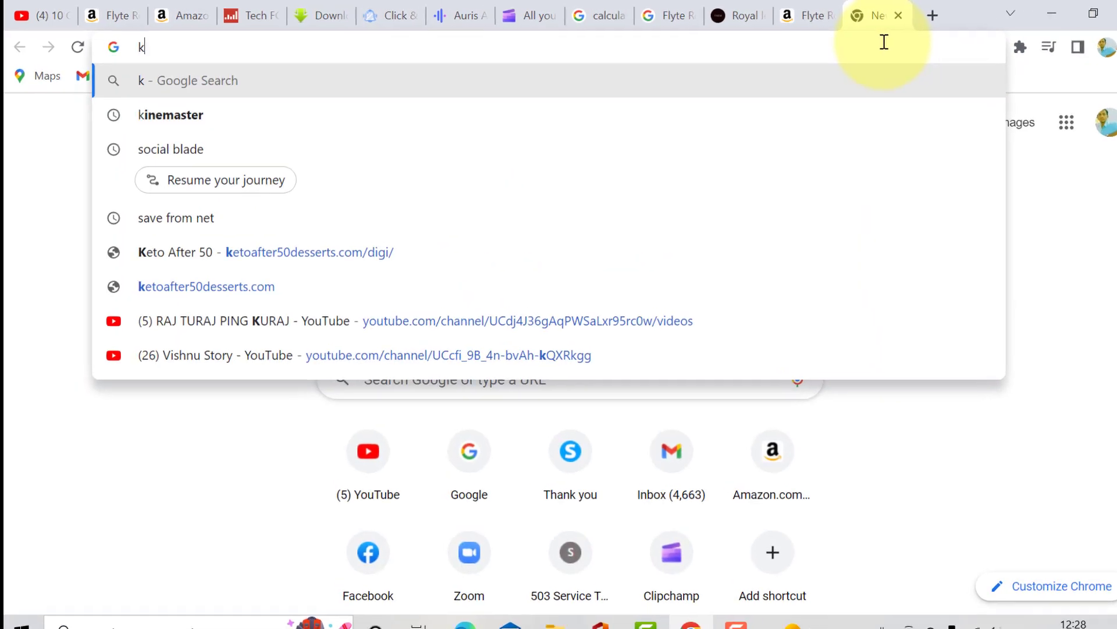
{"action": "type", "text": "emas"}
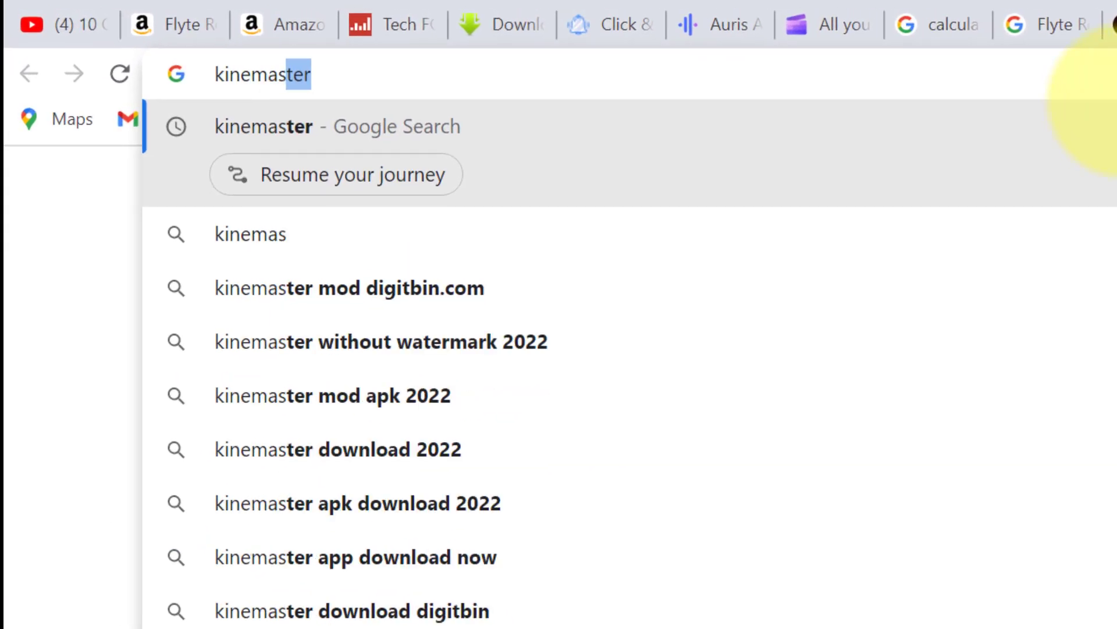
{"action": "key", "text": "Return"}
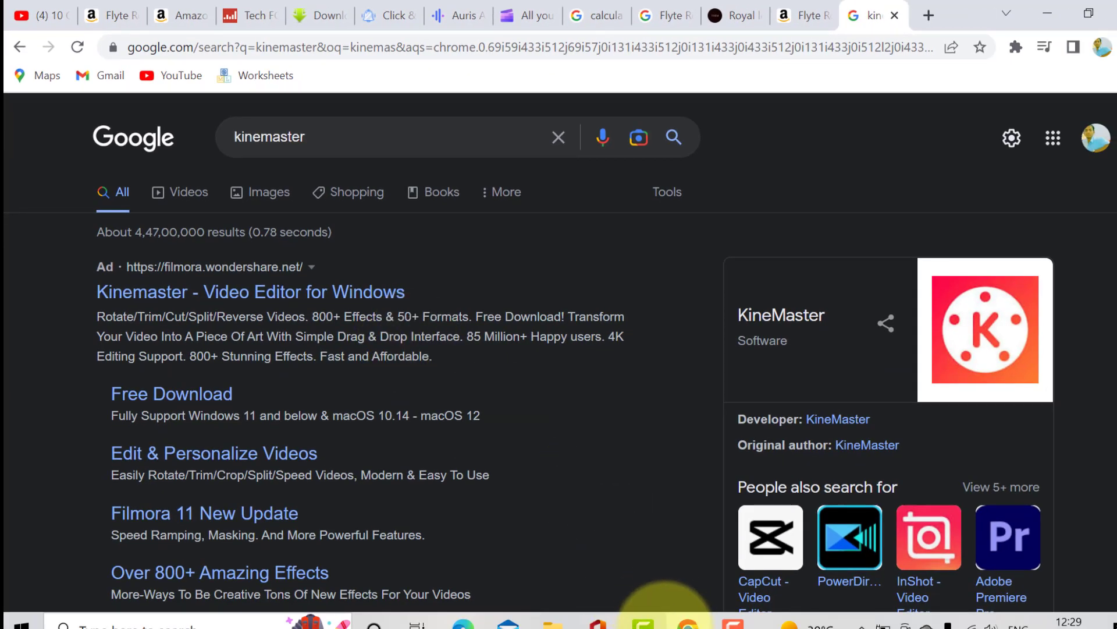
Switch to Camtasia and place the 10 Cool Gadgets clip on Track 2 at the start of the timeline
{"action": "left_click", "coordinate": [641, 622]}
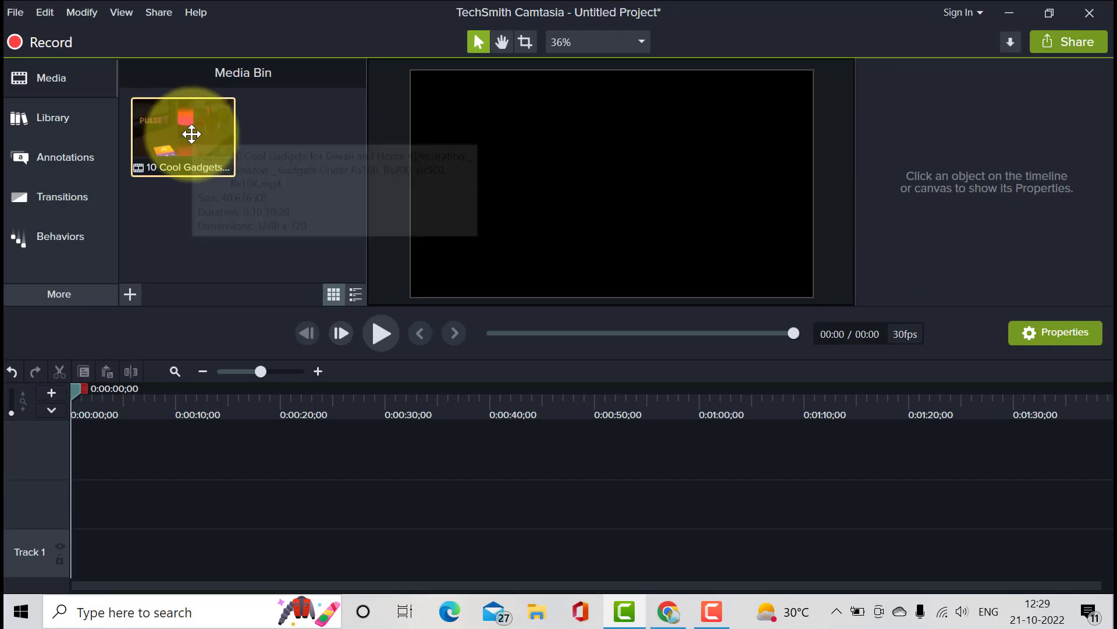
{"action": "left_click_drag", "start_coordinate": [225, 132], "coordinate": [113, 529]}
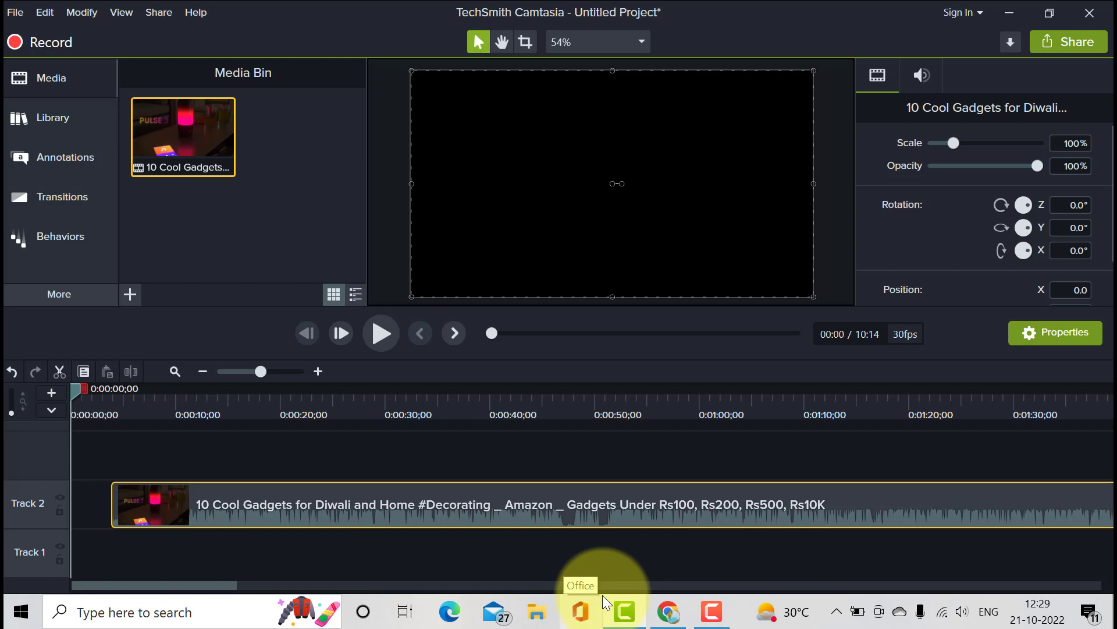
{"action": "left_click_drag", "start_coordinate": [455, 515], "coordinate": [445, 516]}
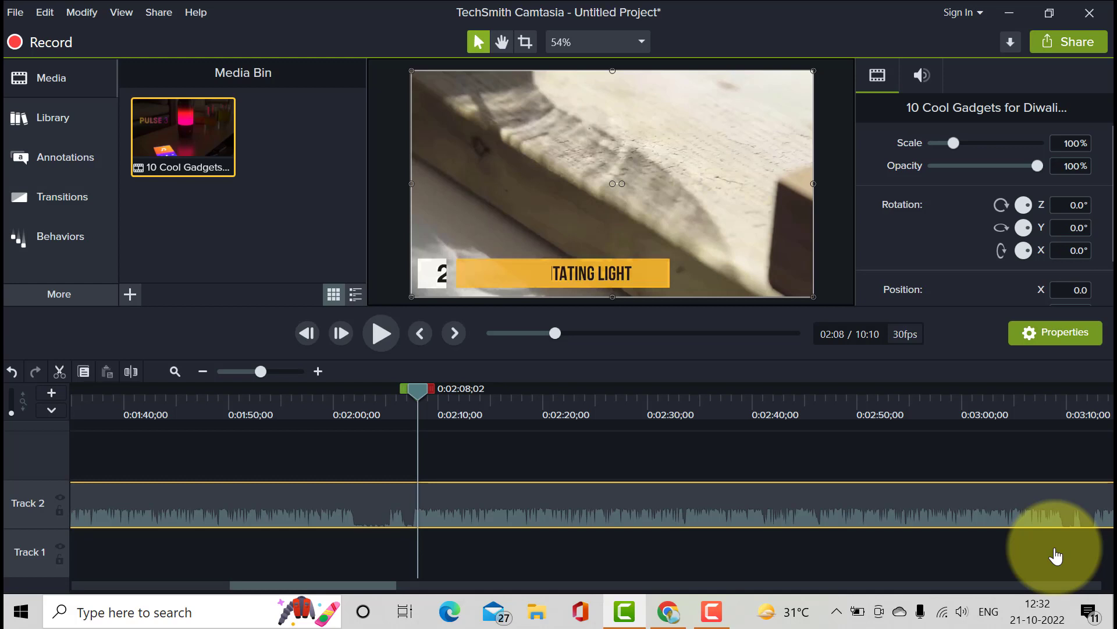
Cut away everything before 0:02:08;02 in the Track 2 clip and move the remaining part to an earlier time on Track 1
{"action": "left_click", "coordinate": [59, 371]}
{"action": "key", "text": "ctrl+z"}
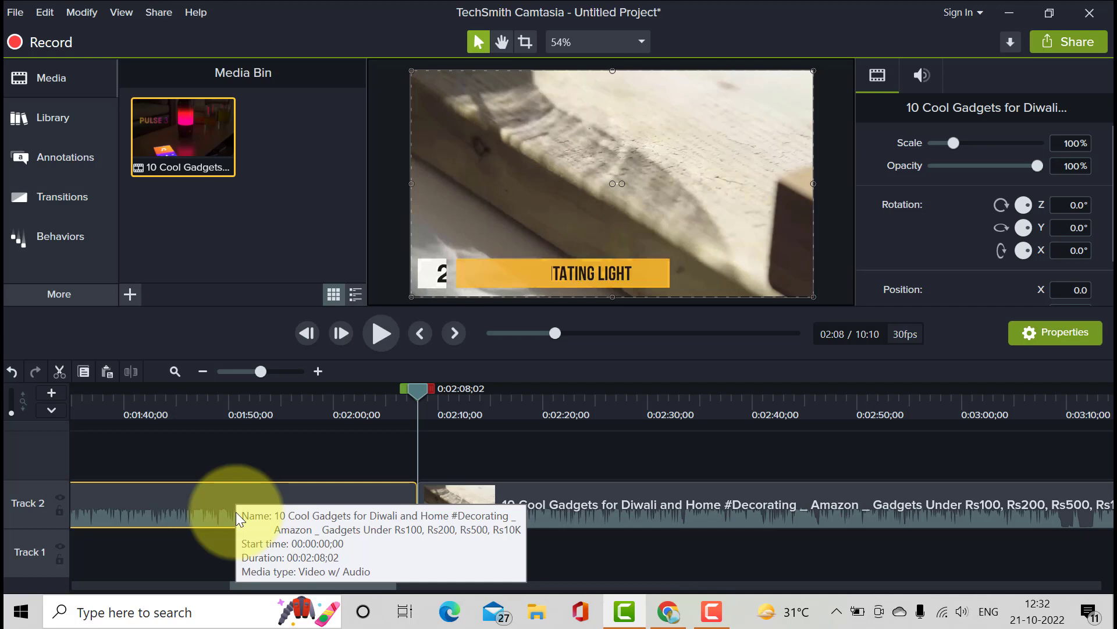
{"action": "key", "text": "Delete"}
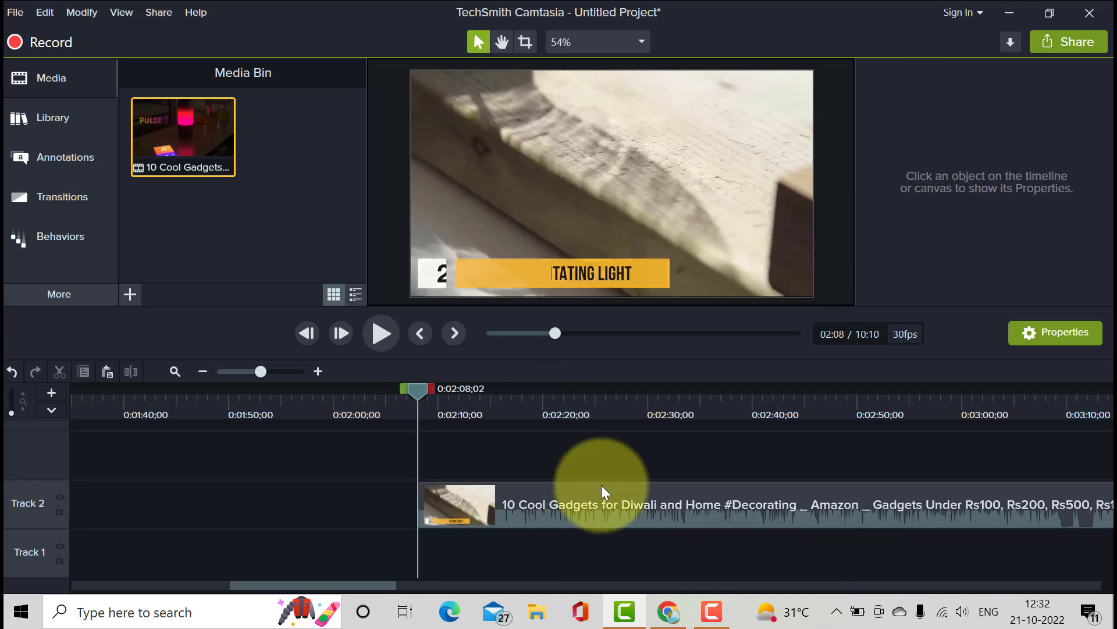
{"action": "left_click", "coordinate": [545, 518]}
{"action": "left_click_drag", "start_coordinate": [546, 519], "coordinate": [29, 558]}
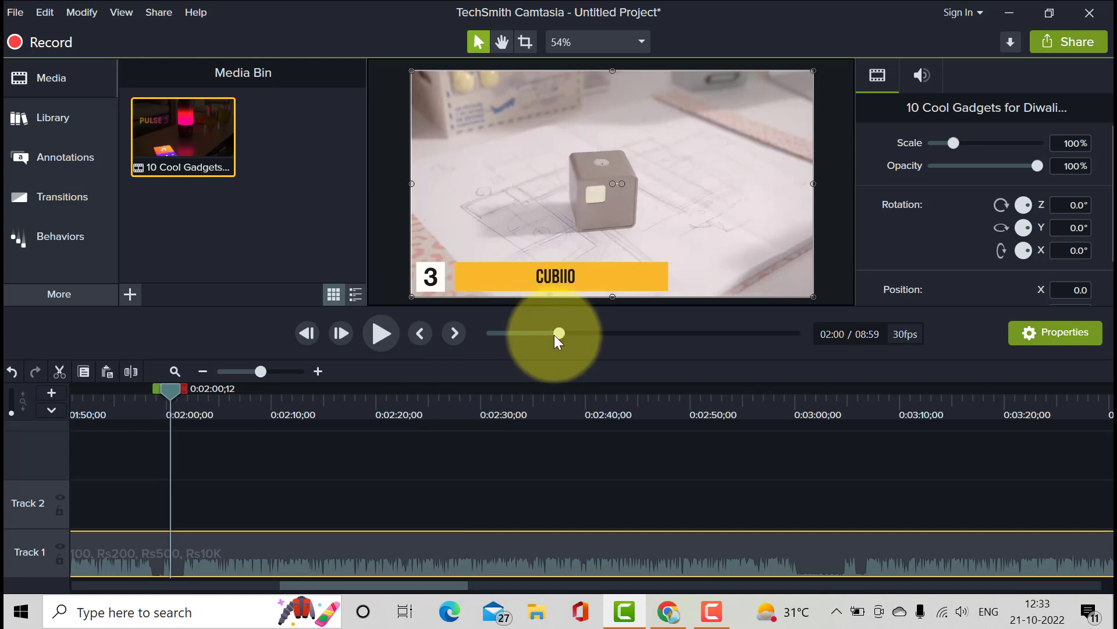
Split the Track 1 clip at 0:01:58;10, just before the Cubiio segment, and delete the part after the split
{"action": "left_click_drag", "start_coordinate": [555, 334], "coordinate": [554, 335]}
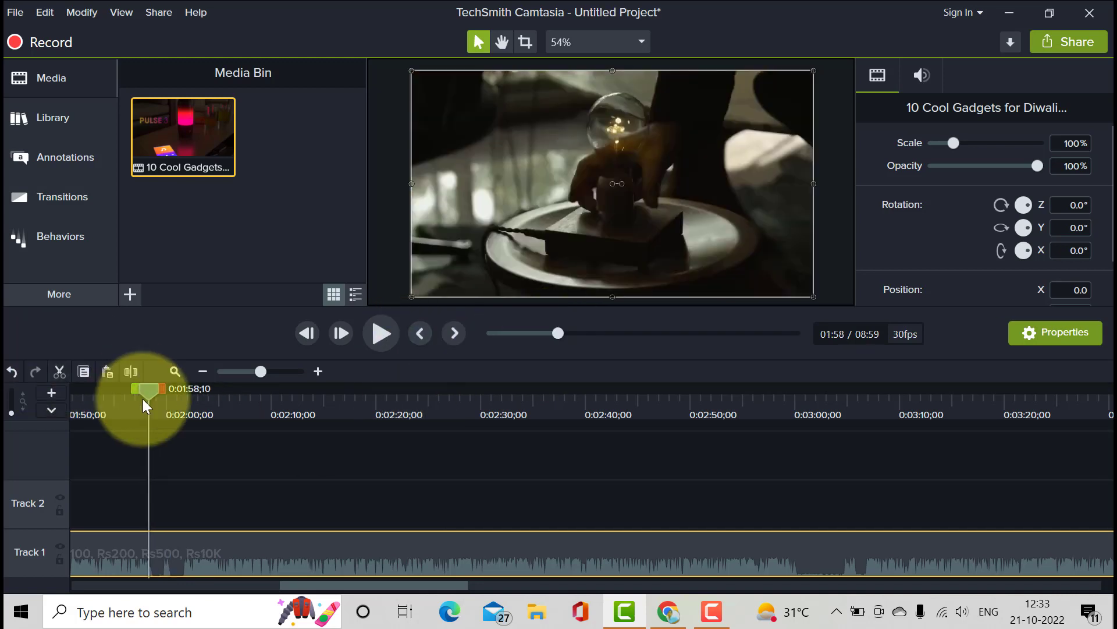
{"action": "left_click", "coordinate": [134, 374]}
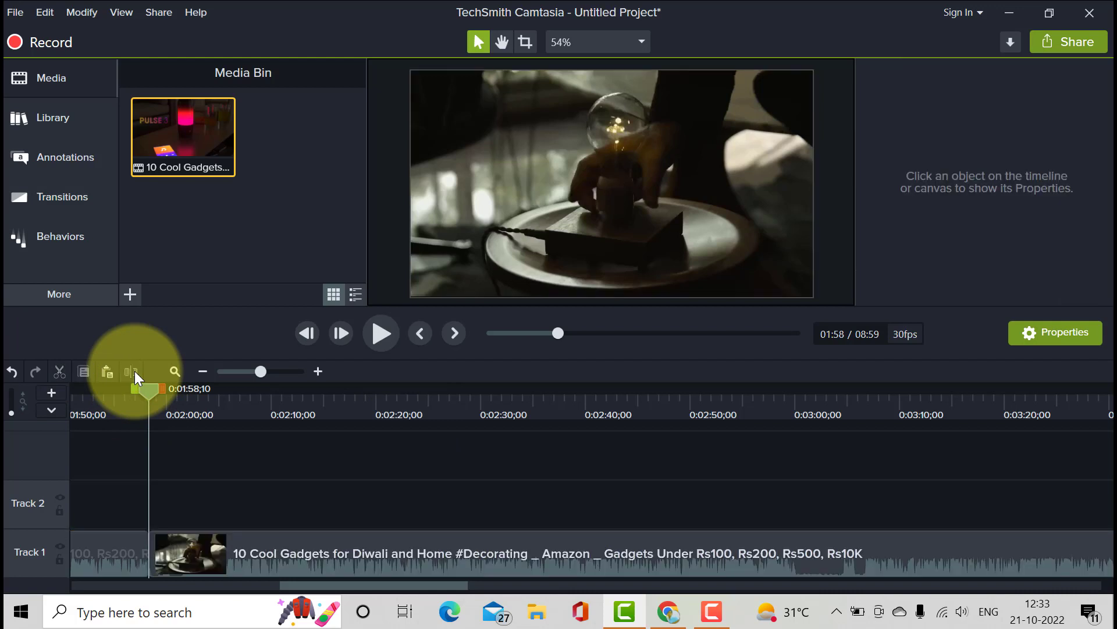
{"action": "left_click", "coordinate": [297, 558]}
{"action": "right_click", "coordinate": [297, 557]}
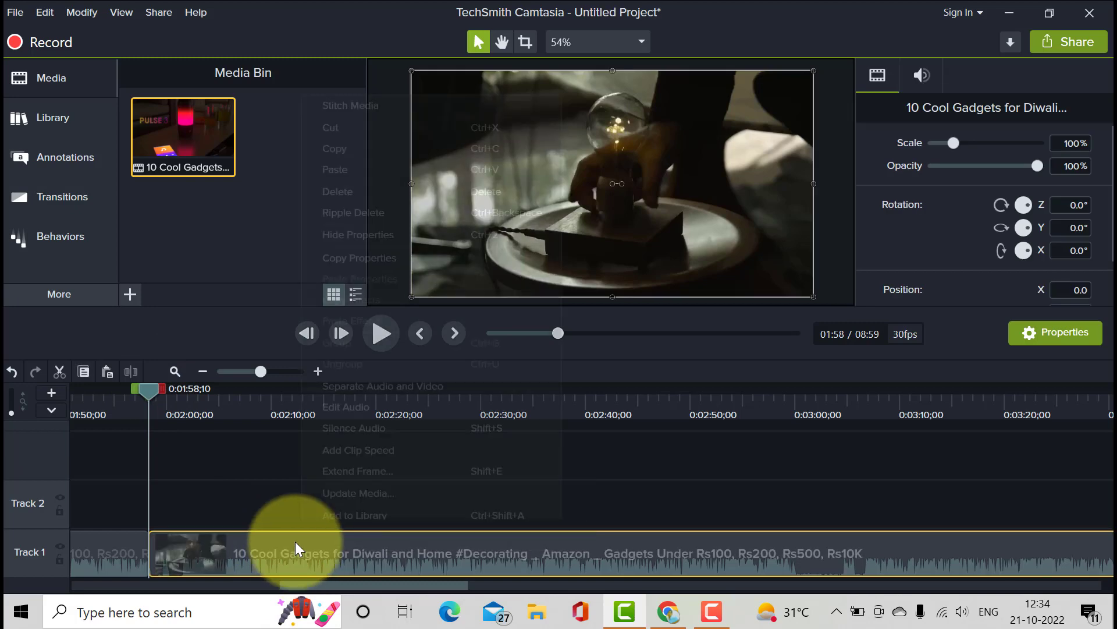
{"action": "left_click", "coordinate": [294, 212]}
Reposition the remaining levitating light clip on Track 1 so that it runs from about 0:01:52 to 0:02:53
{"action": "key", "text": "ctrl+z"}
{"action": "key", "text": "ctrl+z"}
{"action": "key", "text": "ctrl+z"}
{"action": "key", "text": "ctrl+z"}
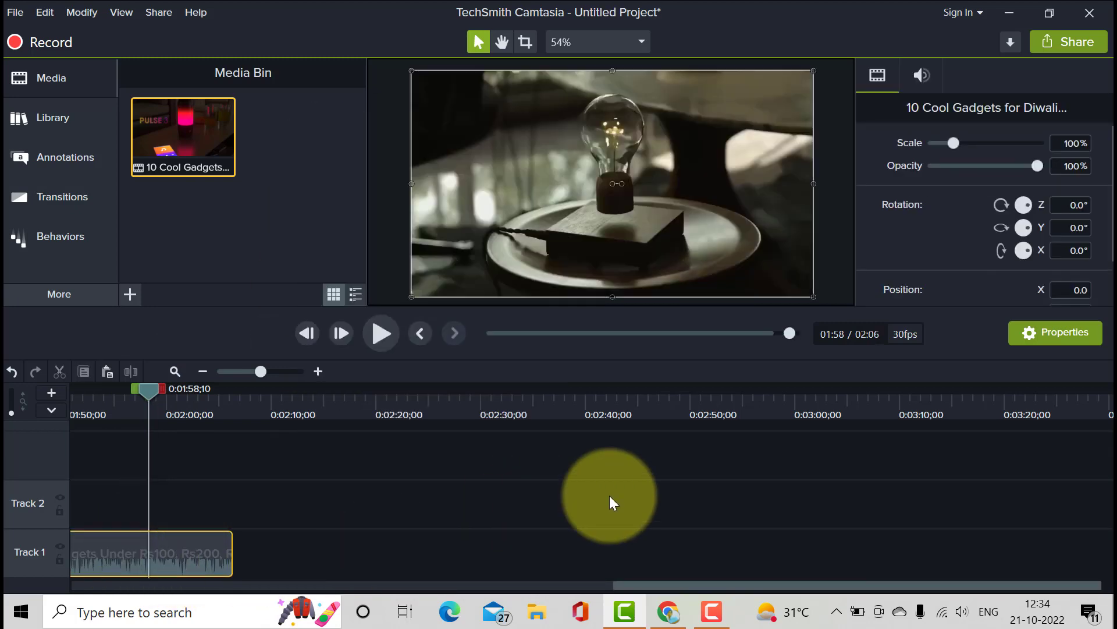
{"action": "key", "text": "ctrl+z"}
{"action": "key", "text": "ctrl+z"}
{"action": "key", "text": "ctrl+z"}
{"action": "key", "text": "ctrl+z"}
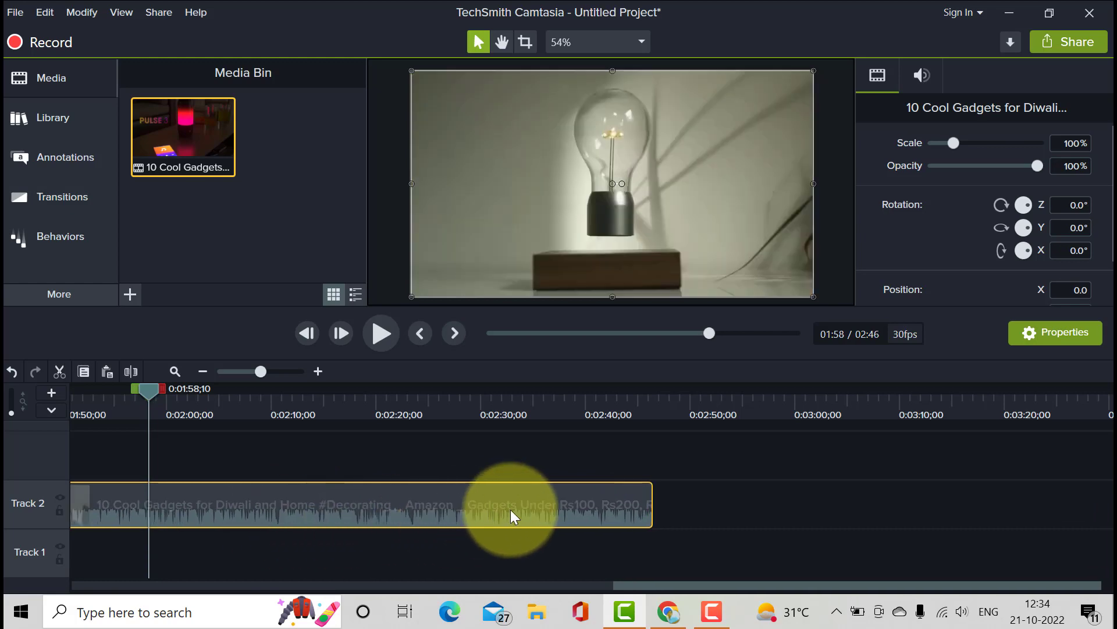
{"action": "key", "text": "ctrl+z"}
{"action": "key", "text": "ctrl+z"}
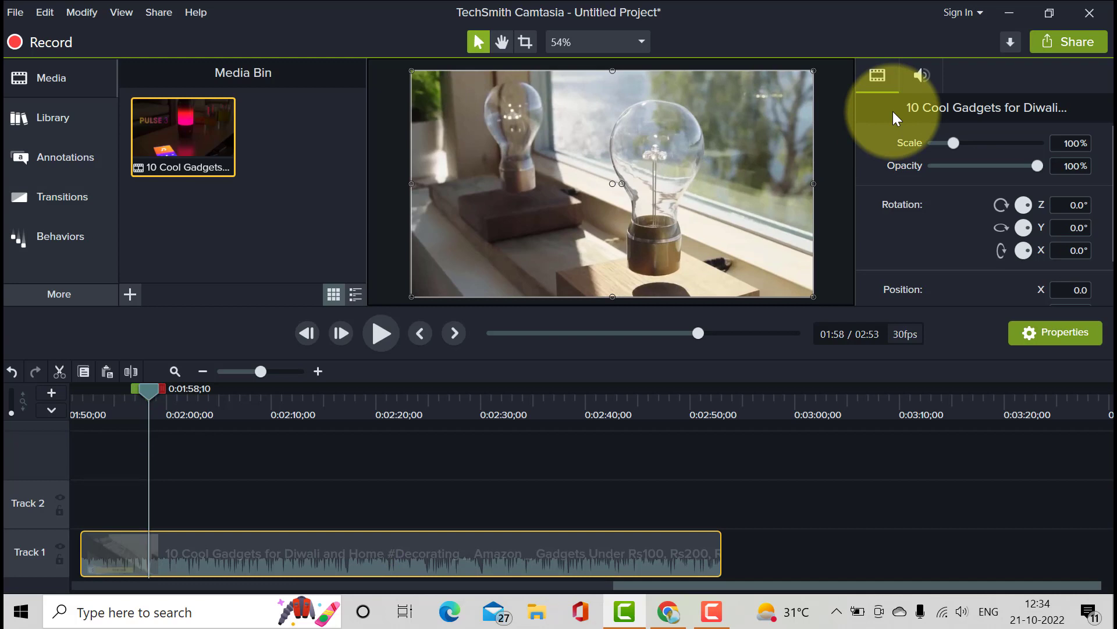
Export the trimmed project as a local file
{"action": "left_click", "coordinate": [1045, 41]}
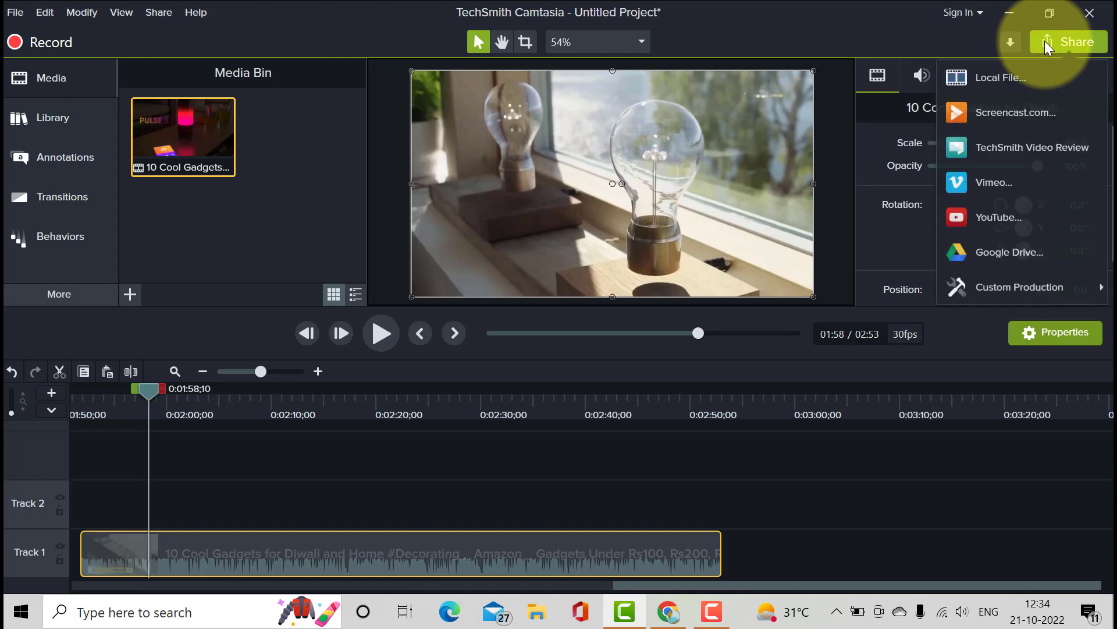
{"action": "left_click", "coordinate": [1015, 76]}
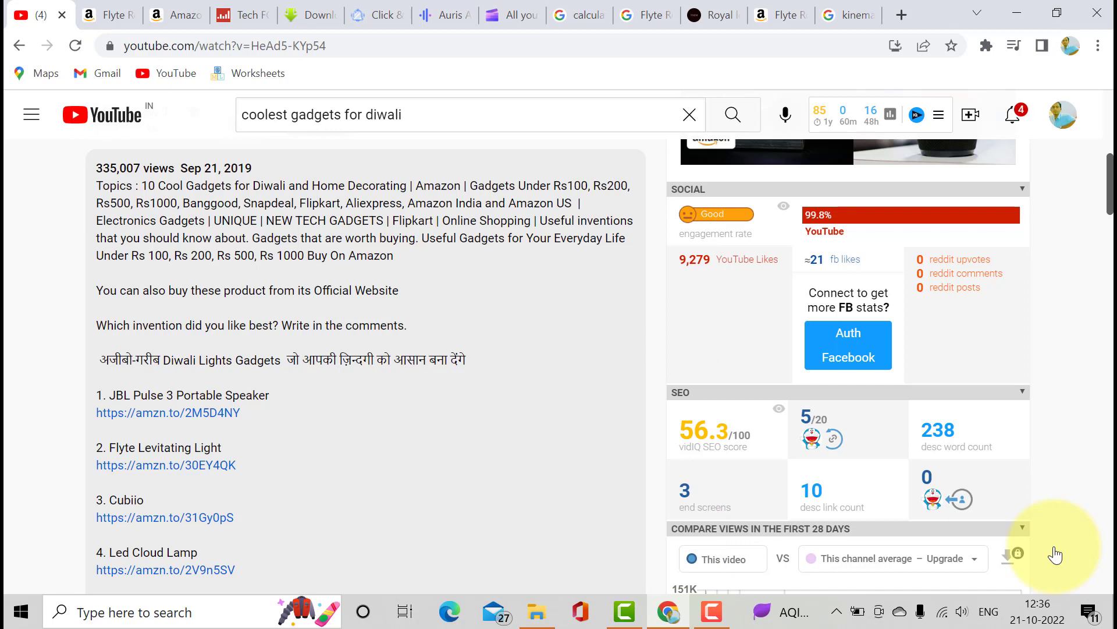
Switch to the Auris AI site in the browser and sign up with an existing Google account
{"action": "left_click", "coordinate": [448, 16]}
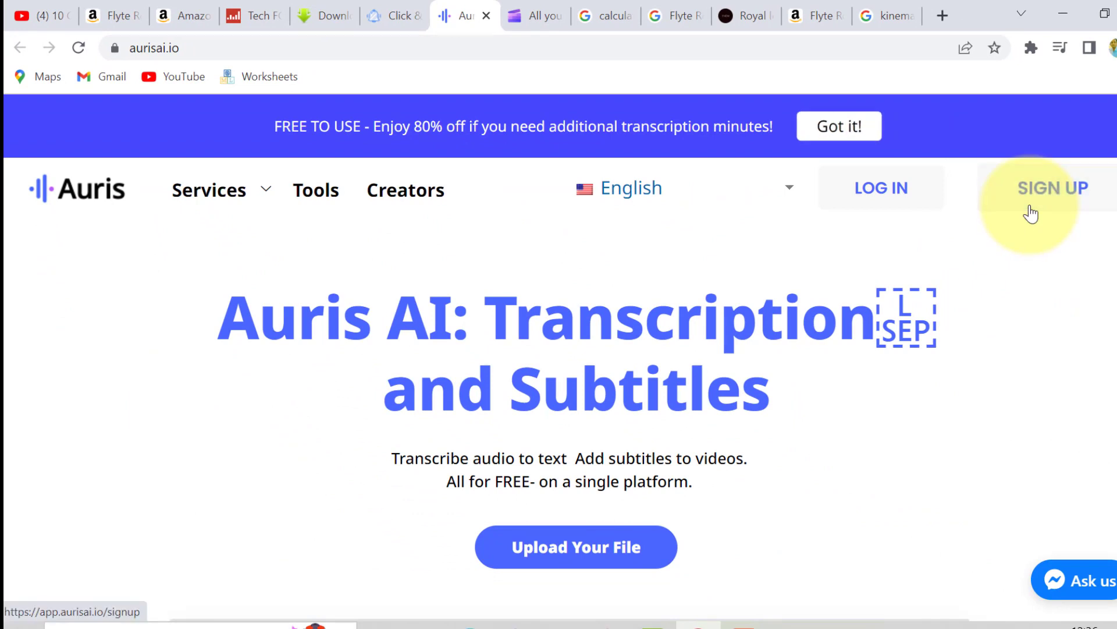
{"action": "left_click", "coordinate": [1030, 214]}
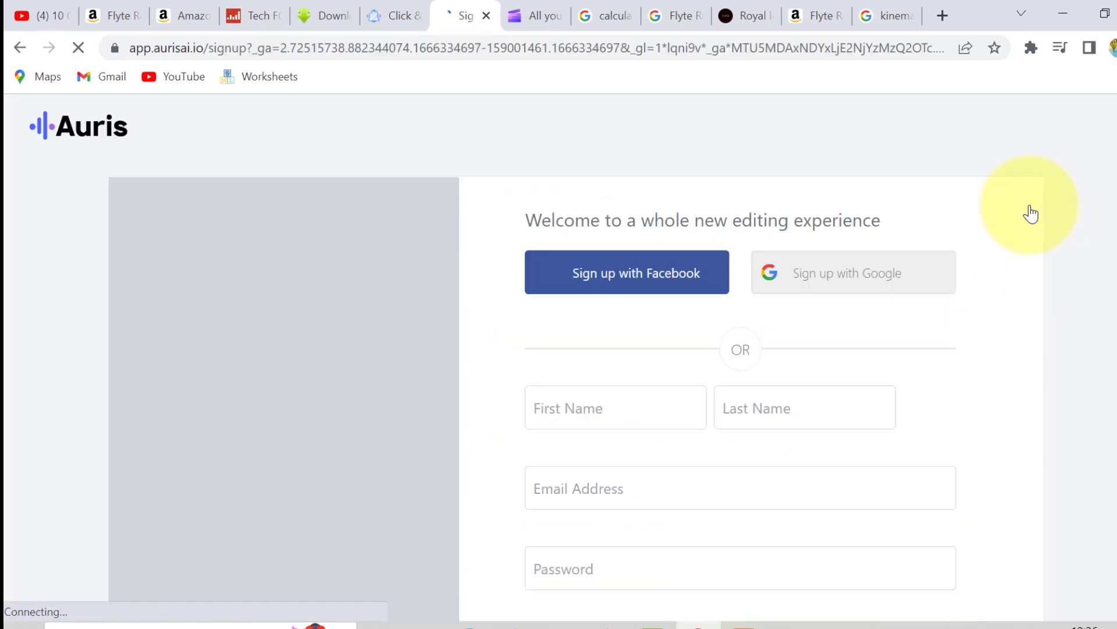
{"action": "left_click", "coordinate": [900, 278]}
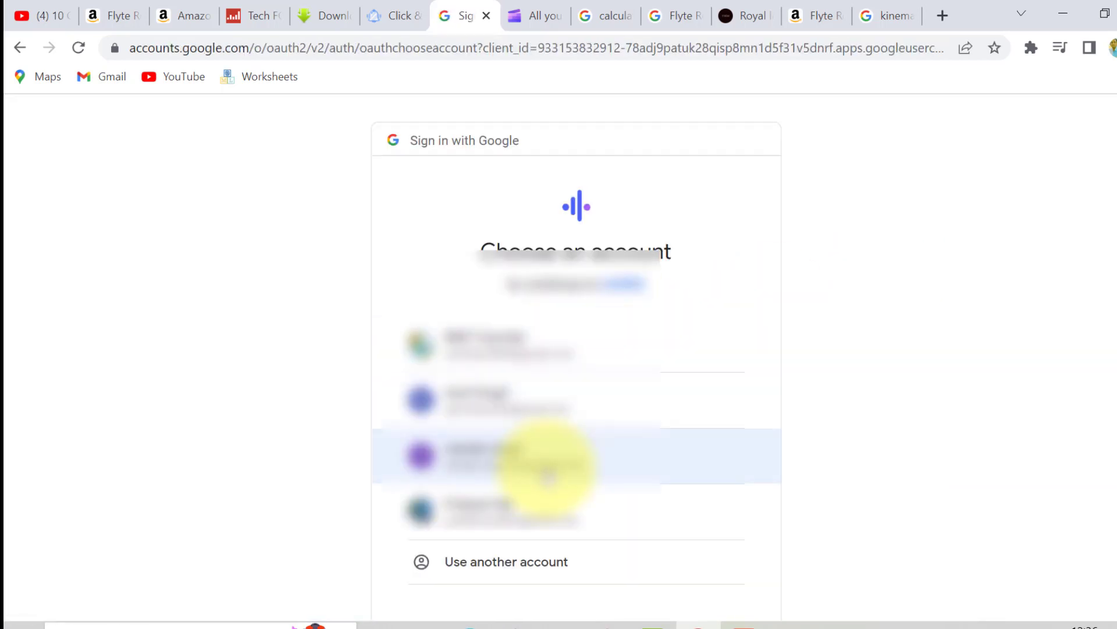
{"action": "left_click", "coordinate": [547, 474]}
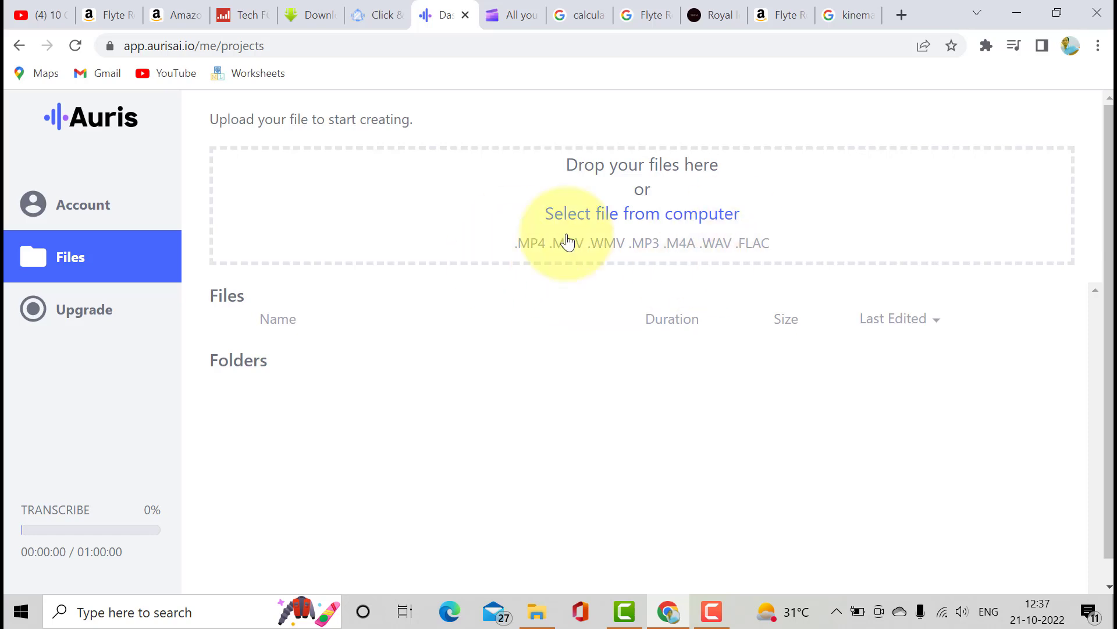
Choose the "leviatting light" video from the "leviatting light" folder in Downloads as the file for upload
{"action": "left_click", "coordinate": [631, 219]}
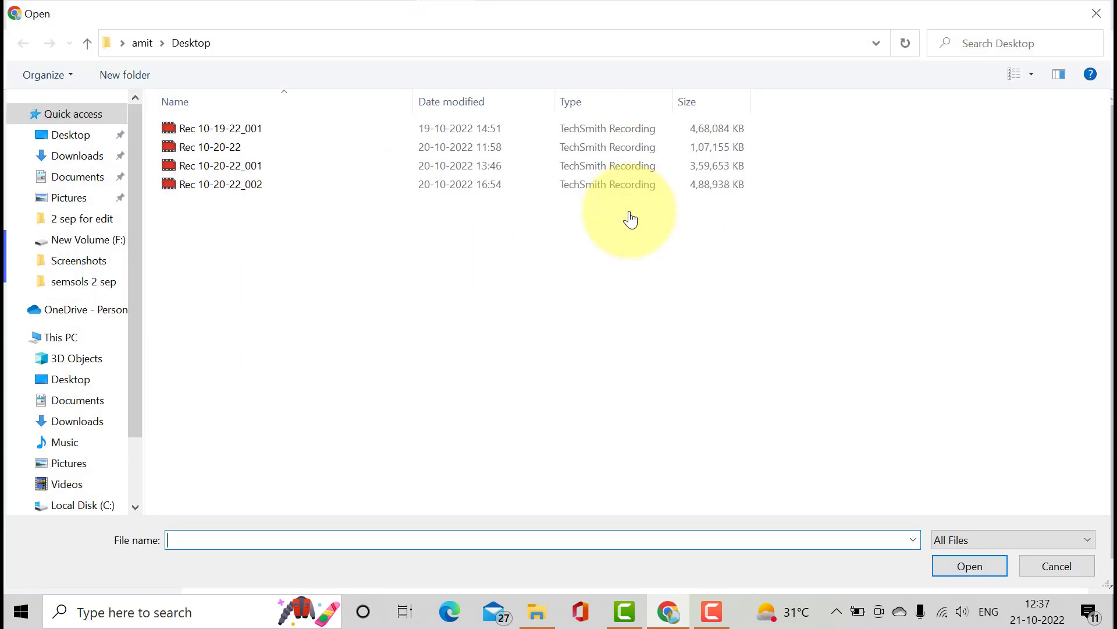
{"action": "left_click", "coordinate": [100, 421]}
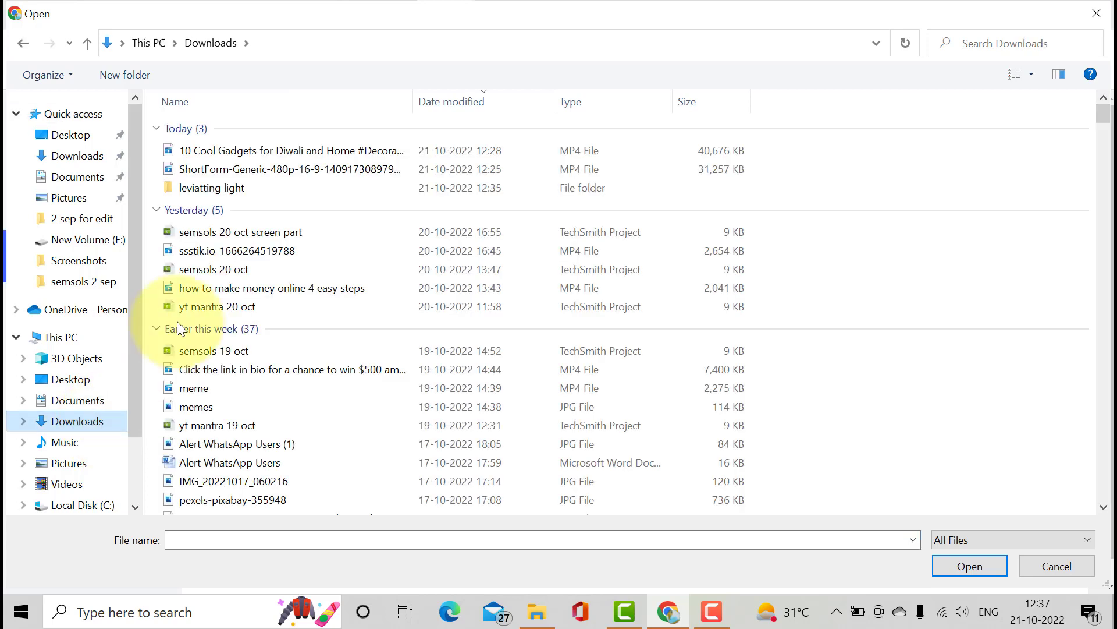
{"action": "left_click", "coordinate": [288, 185]}
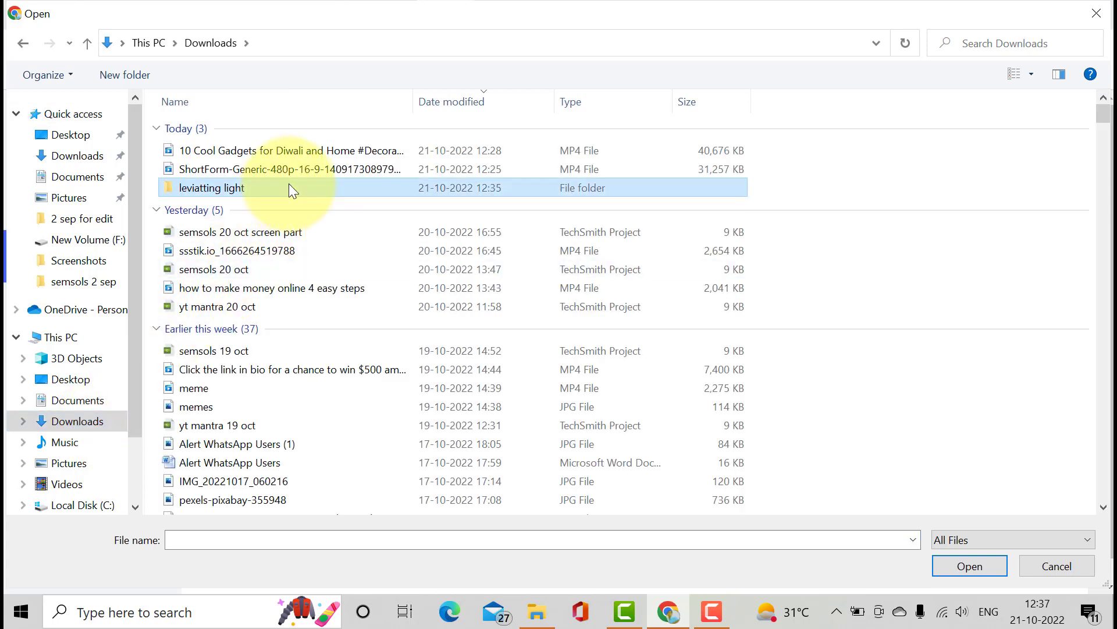
{"action": "left_click", "coordinate": [976, 561]}
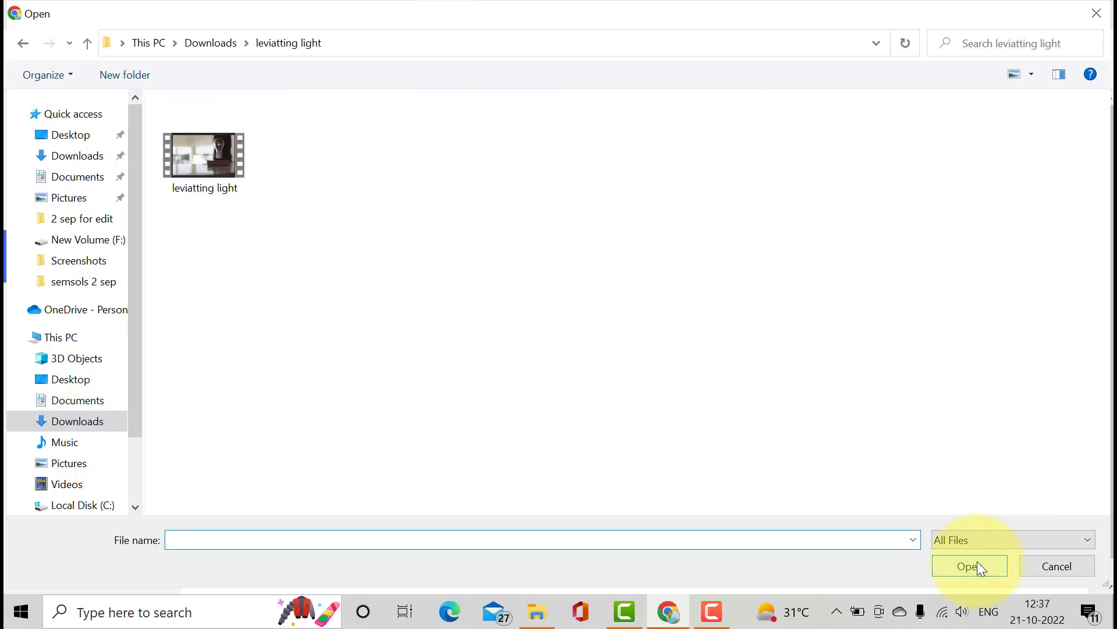
{"action": "left_click", "coordinate": [976, 561]}
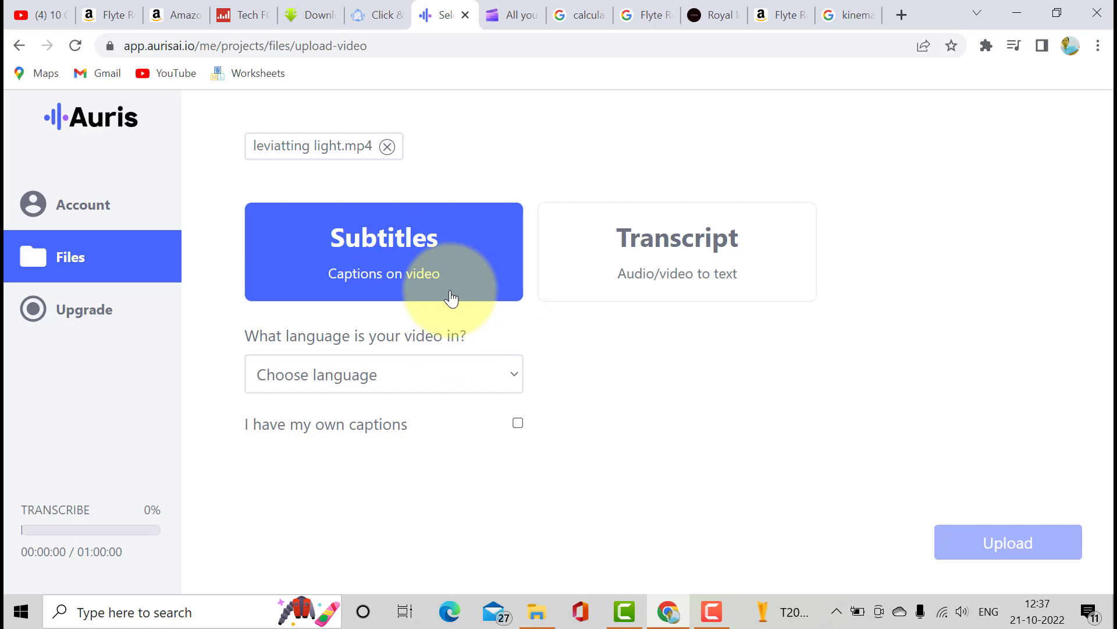
Set the video's language to Hindi, choose Transcript as the output, and upload the file
{"action": "left_click", "coordinate": [451, 380]}
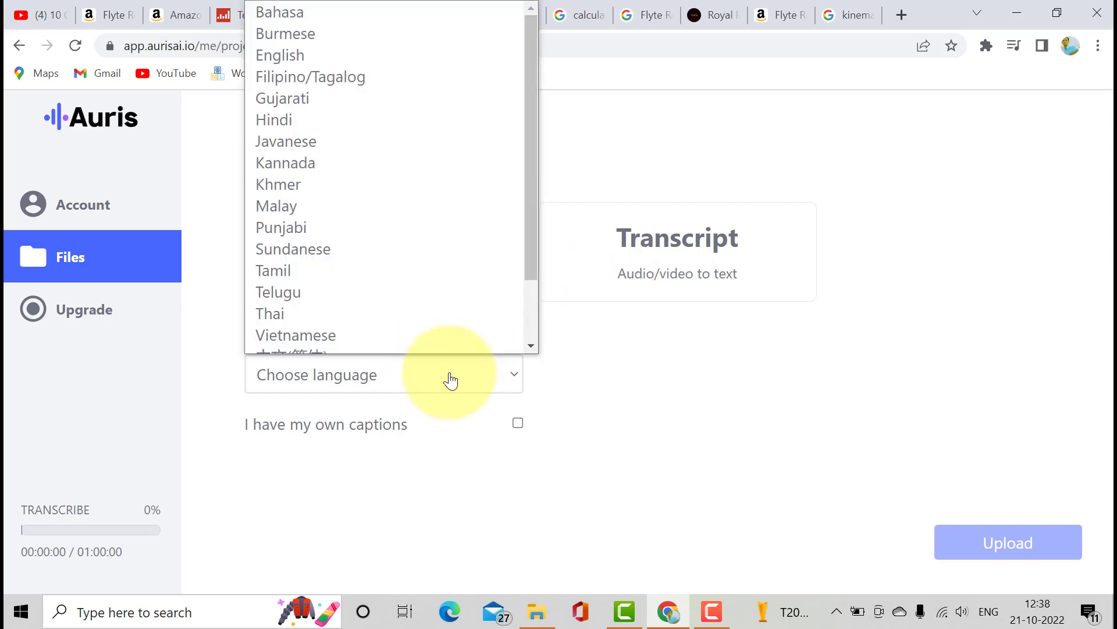
{"action": "left_click", "coordinate": [532, 350]}
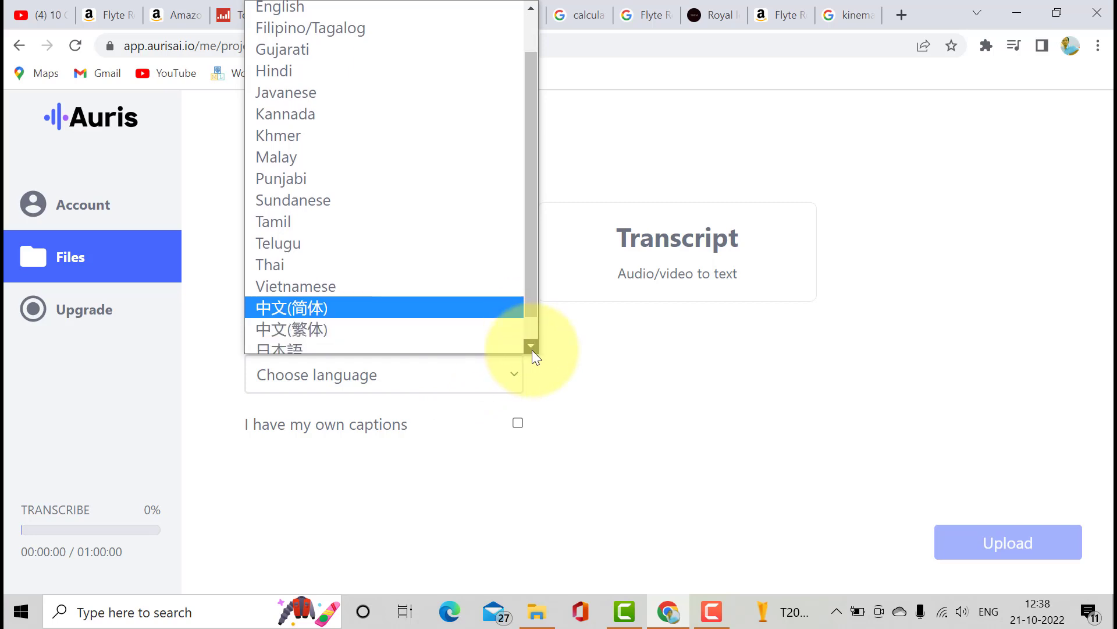
{"action": "left_click", "coordinate": [530, 65]}
{"action": "left_click", "coordinate": [399, 124]}
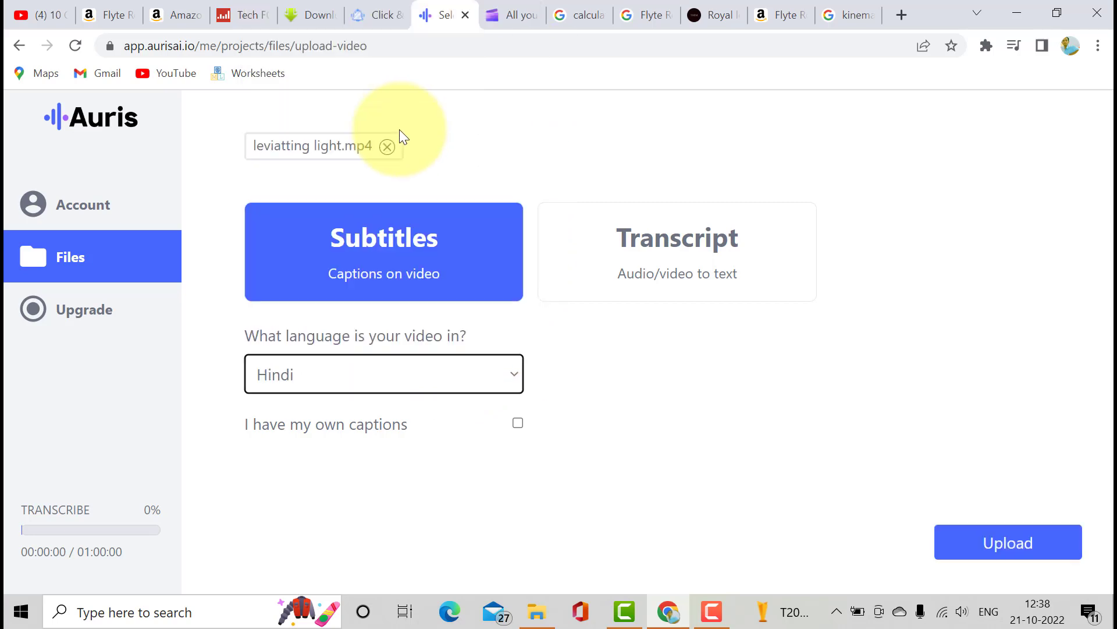
{"action": "left_click", "coordinate": [701, 245]}
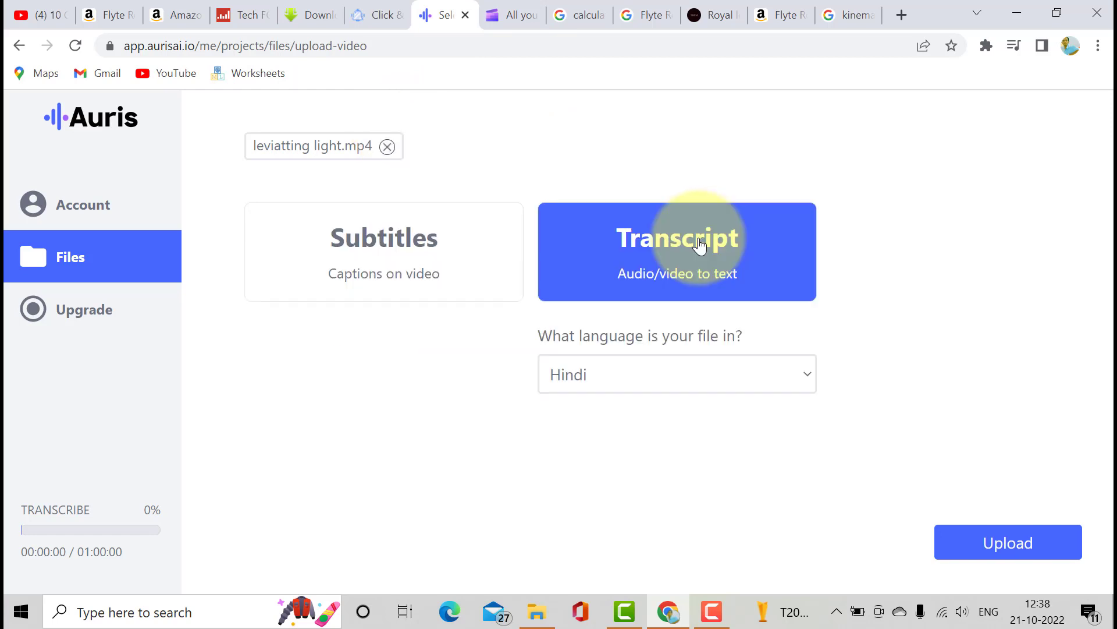
{"action": "left_click", "coordinate": [1010, 544]}
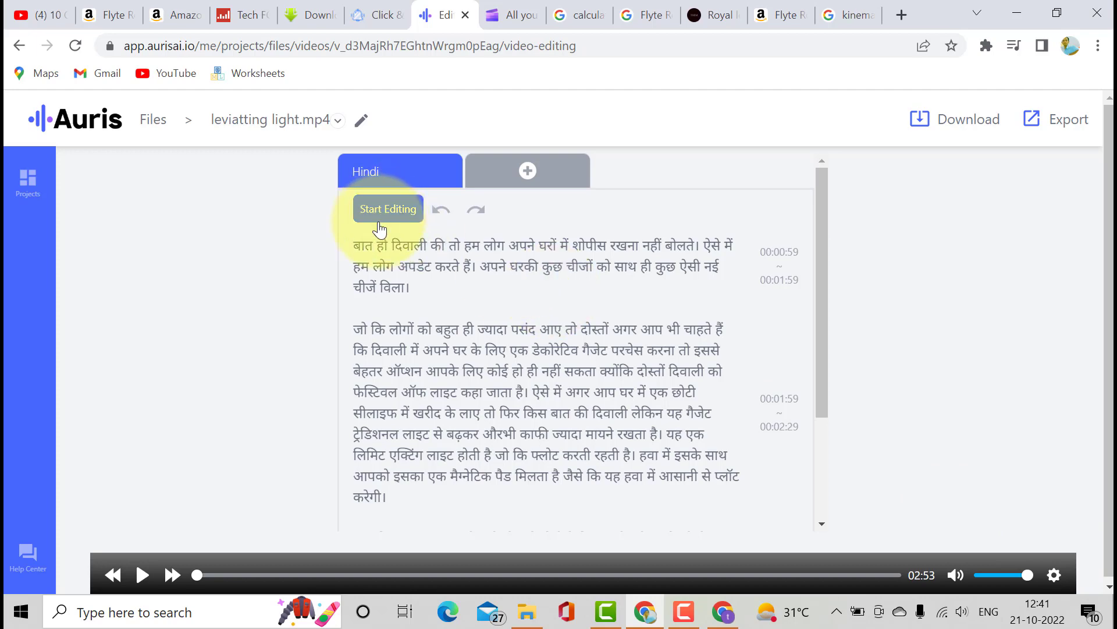
Select the first two paragraphs of the Hindi transcript and switch to the Clipchamp website
{"action": "left_click_drag", "start_coordinate": [348, 244], "coordinate": [569, 496]}
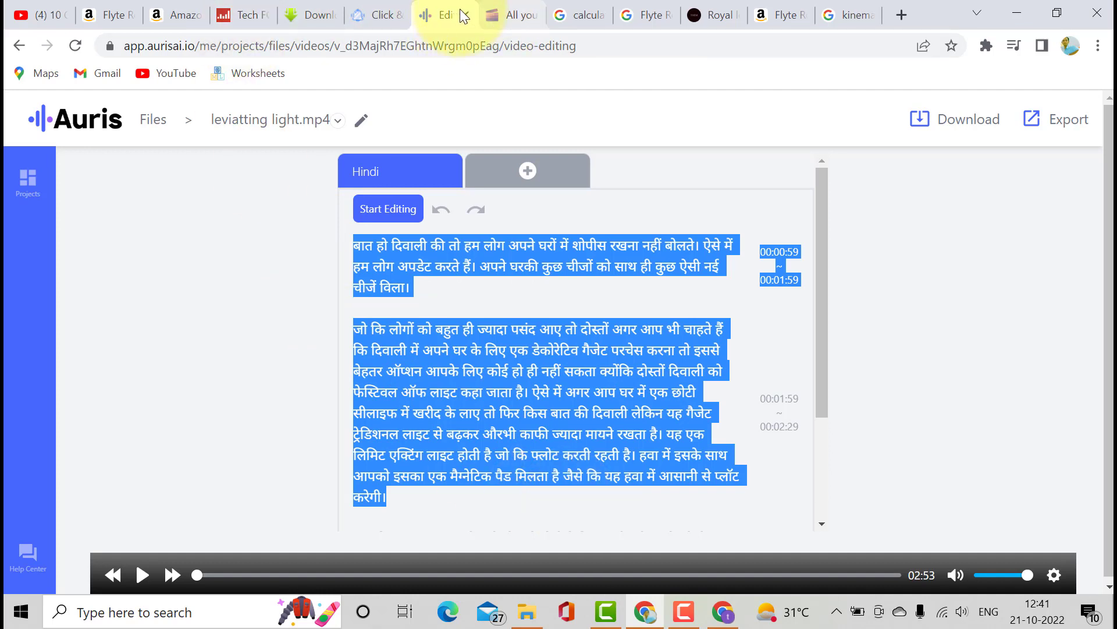
{"action": "left_click", "coordinate": [502, 18]}
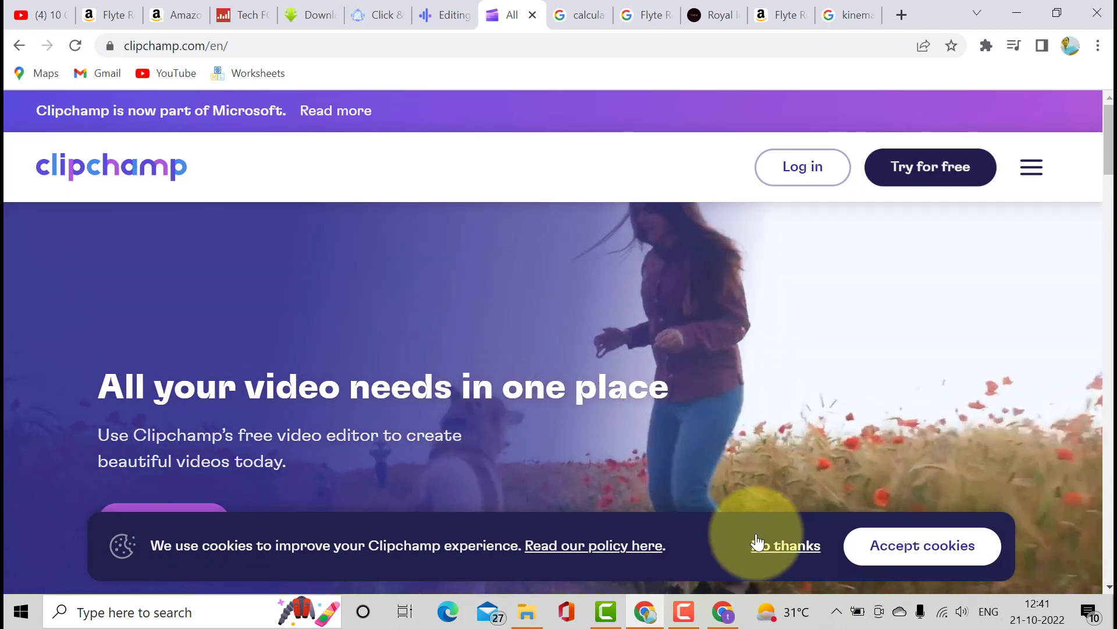
Decline the Clipchamp cookies, log in with Google, and create a new video from scratch
{"action": "left_click", "coordinate": [757, 542]}
{"action": "left_click", "coordinate": [160, 522]}
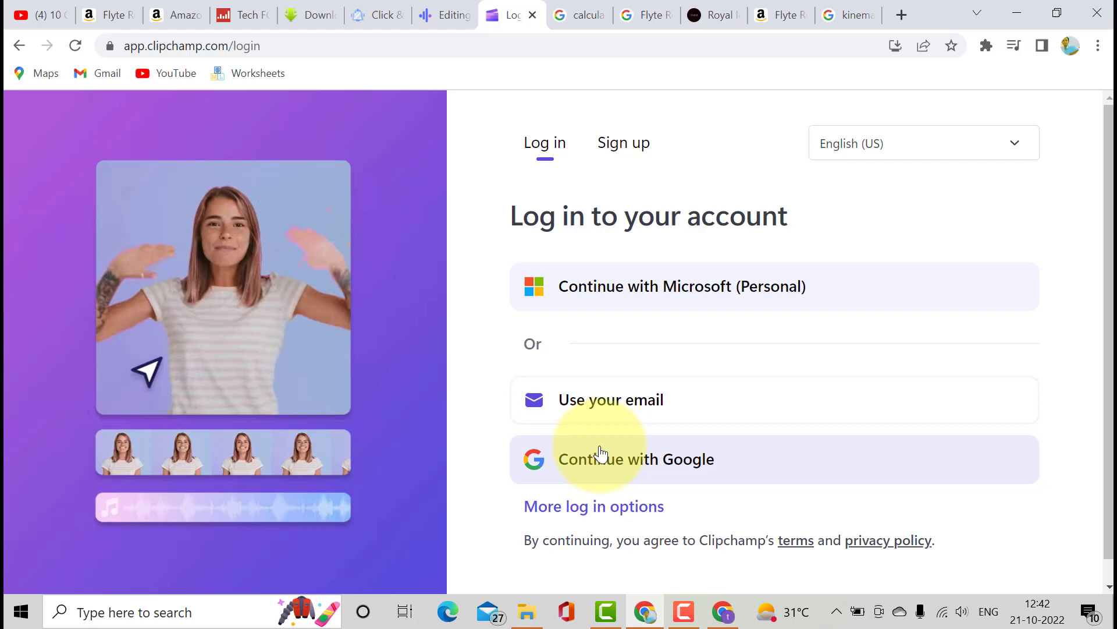
{"action": "left_click", "coordinate": [599, 457]}
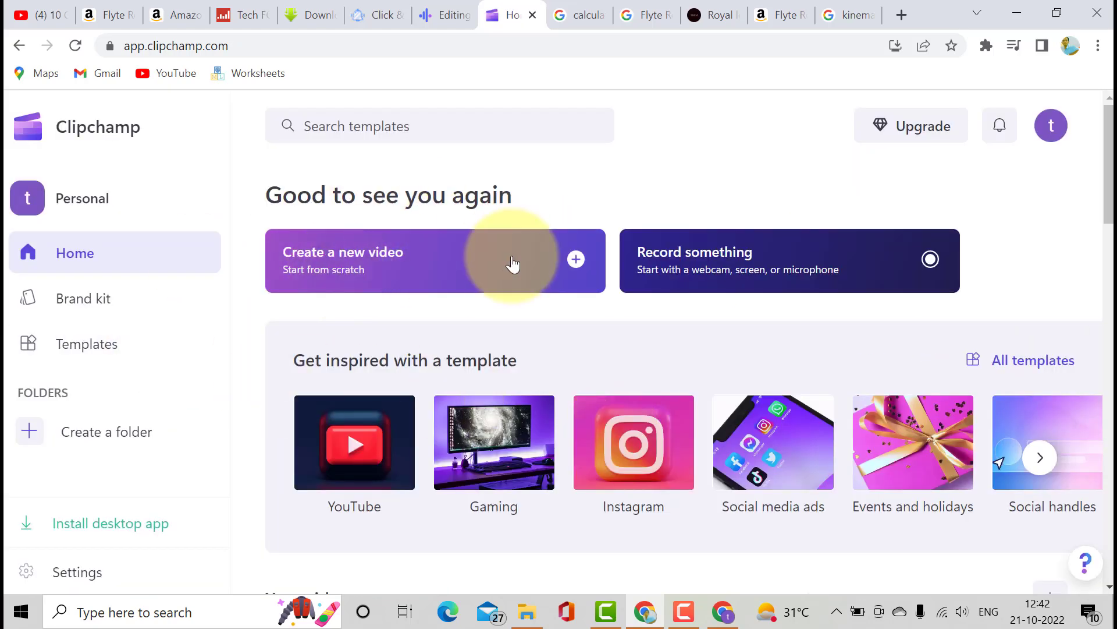
{"action": "left_click", "coordinate": [434, 287]}
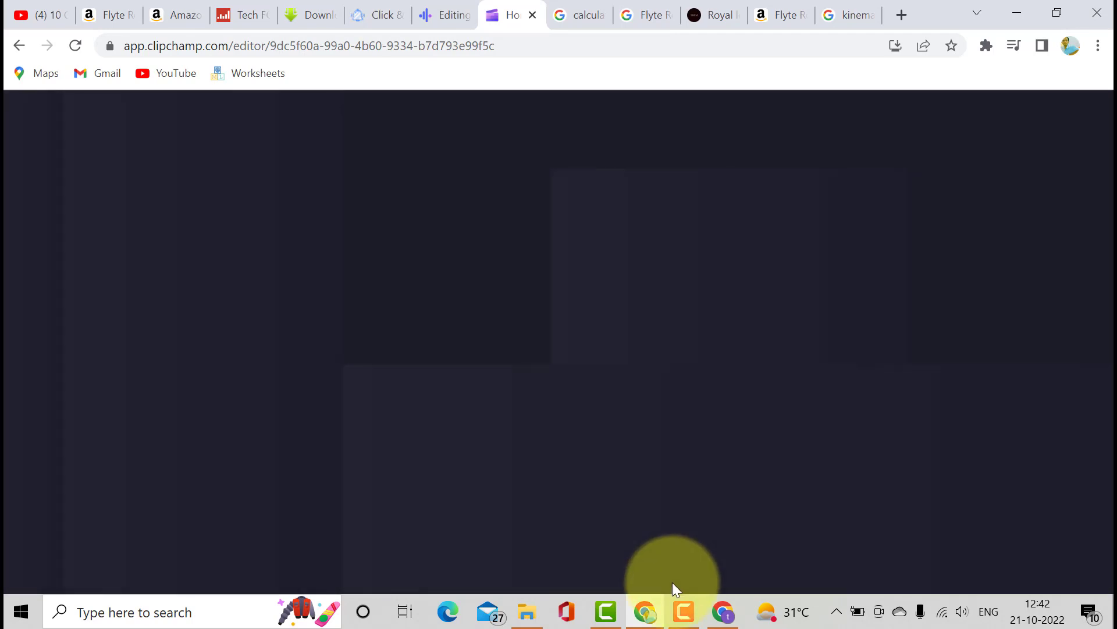
{"action": "left_click", "coordinate": [683, 613]}
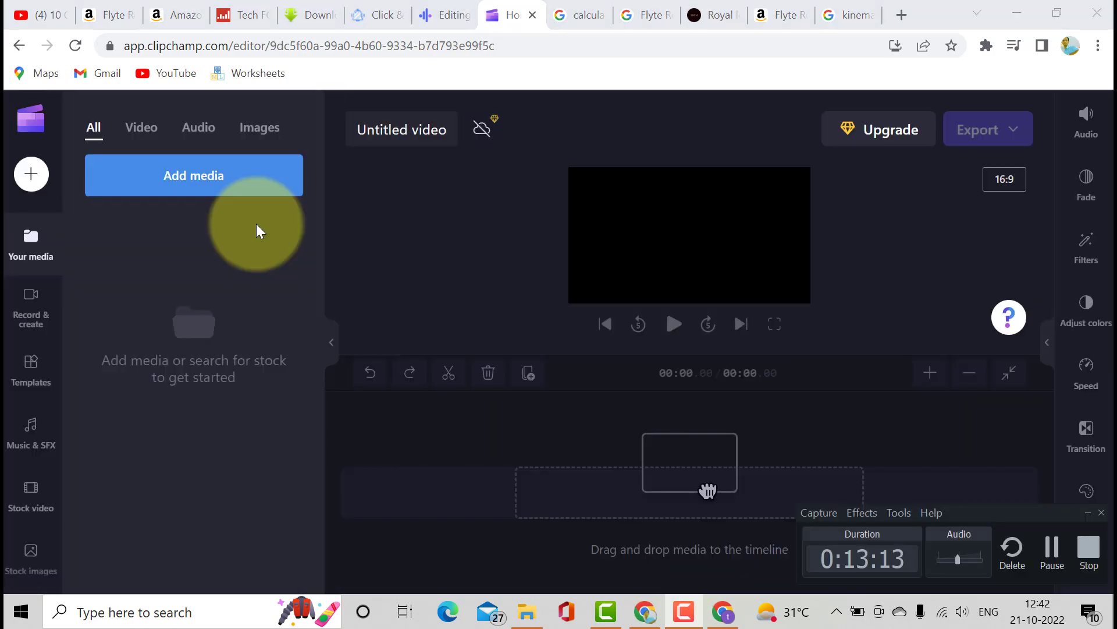
Start a text-to-speech recording with the language Hindi (India) and the voice Swara - Feminine
{"action": "left_click", "coordinate": [37, 321]}
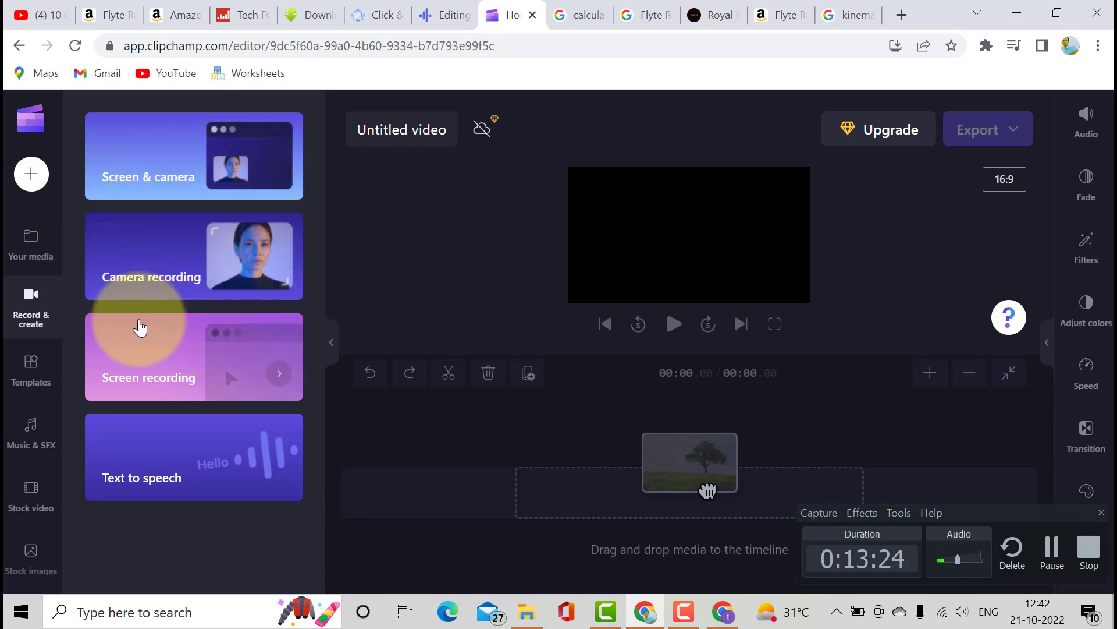
{"action": "left_click", "coordinate": [143, 469]}
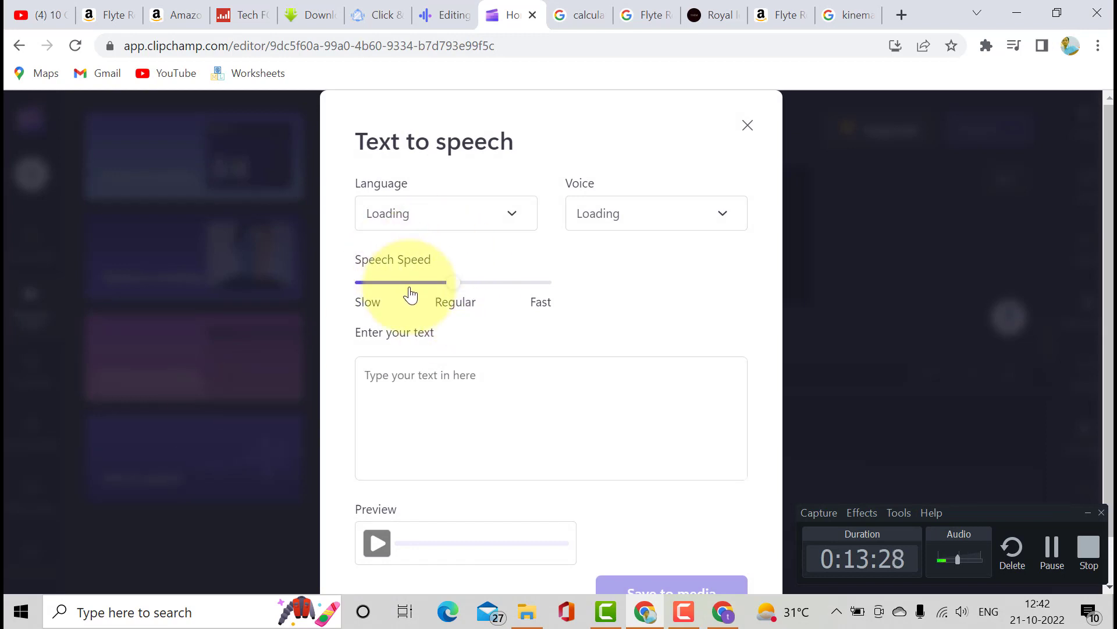
{"action": "left_click", "coordinate": [514, 226]}
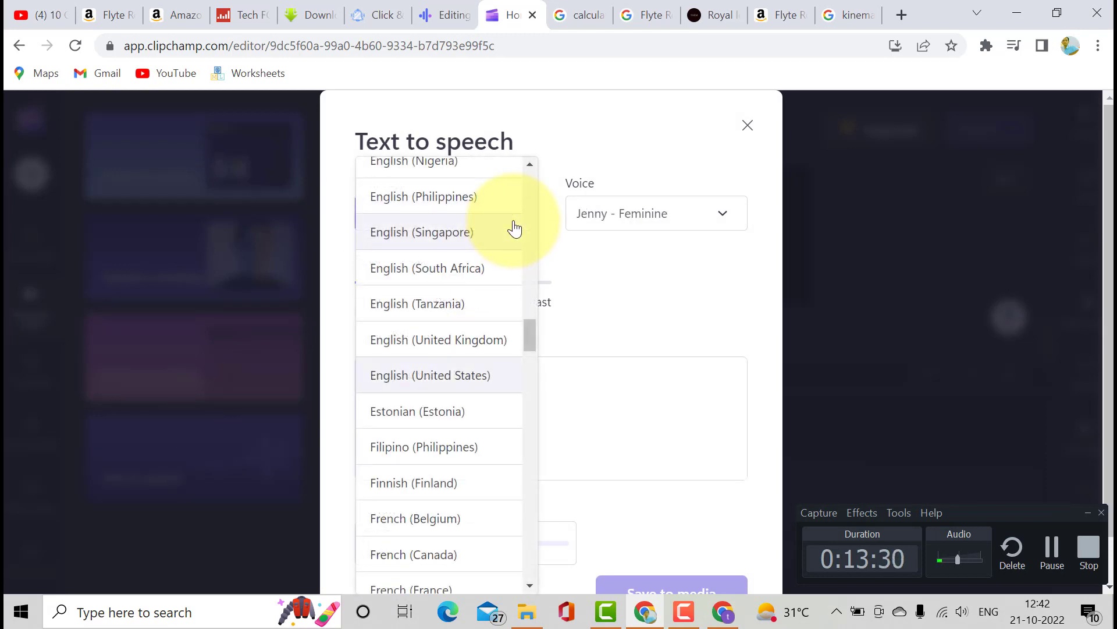
{"action": "left_click", "coordinate": [528, 435]}
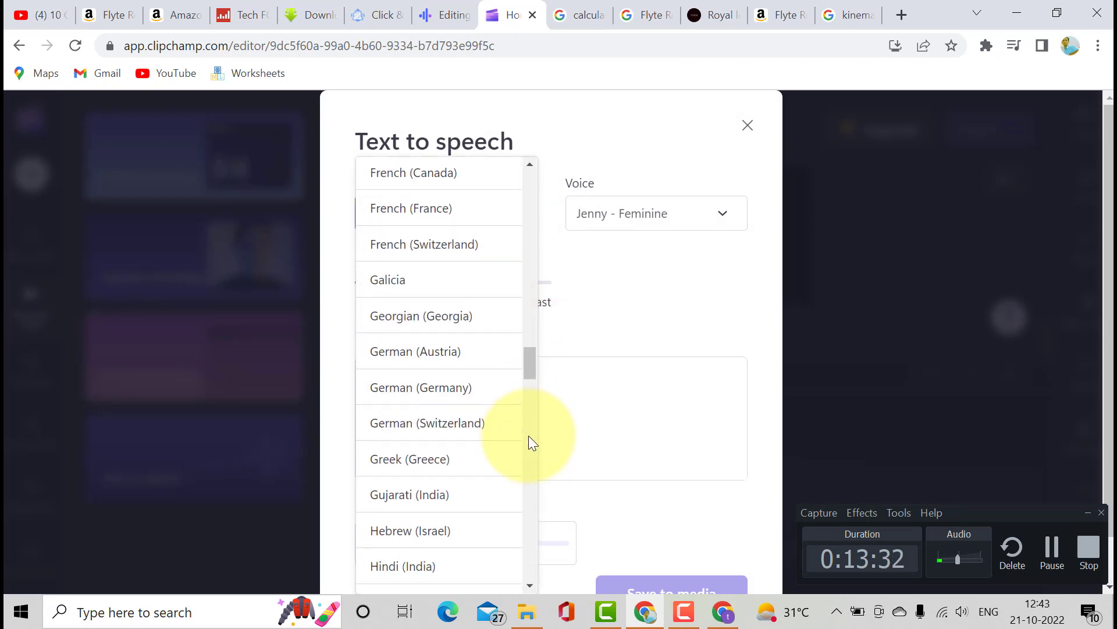
{"action": "left_click", "coordinate": [479, 566]}
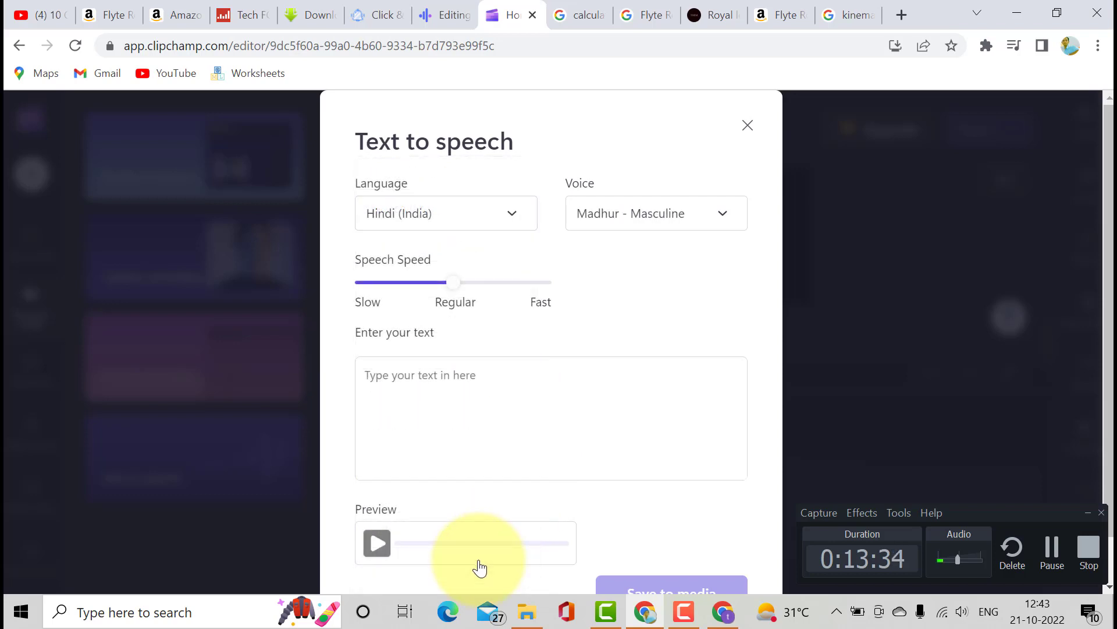
{"action": "left_click", "coordinate": [722, 222]}
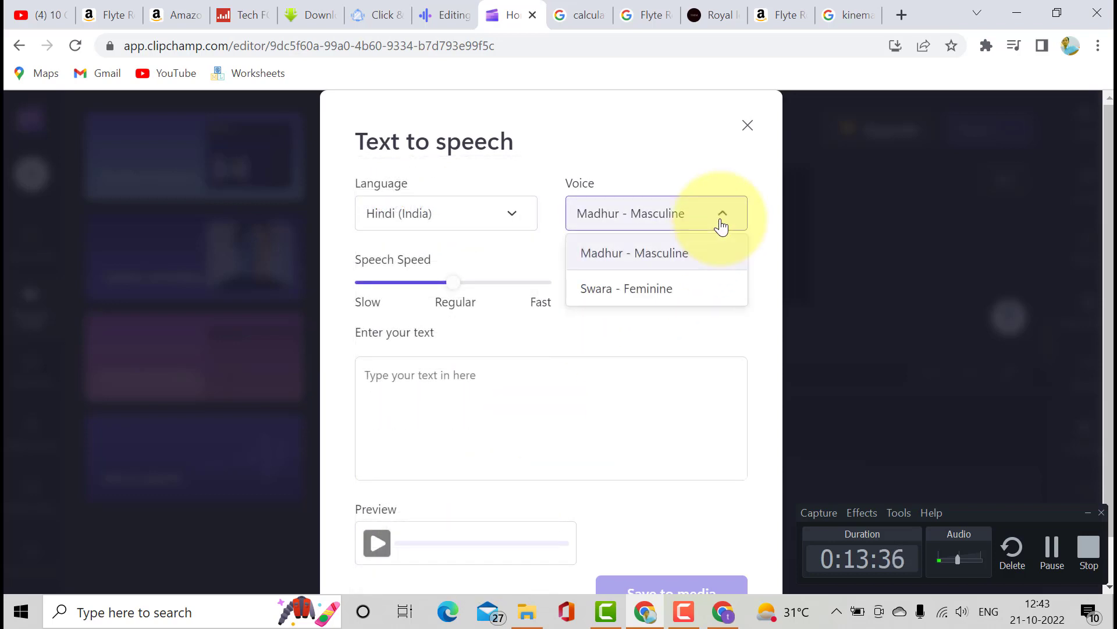
{"action": "left_click", "coordinate": [679, 293]}
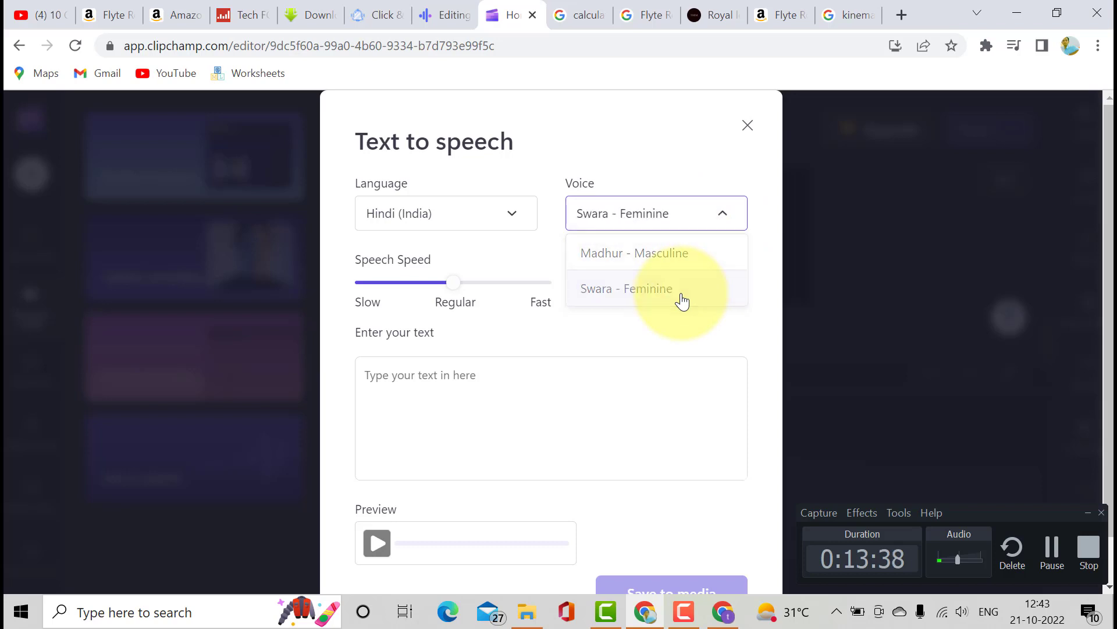
Paste the copied Hindi transcript as speech text, preview it, save it to media, and add the audio to the timeline
{"action": "left_click", "coordinate": [583, 376]}
{"action": "key", "text": "ctrl+v"}
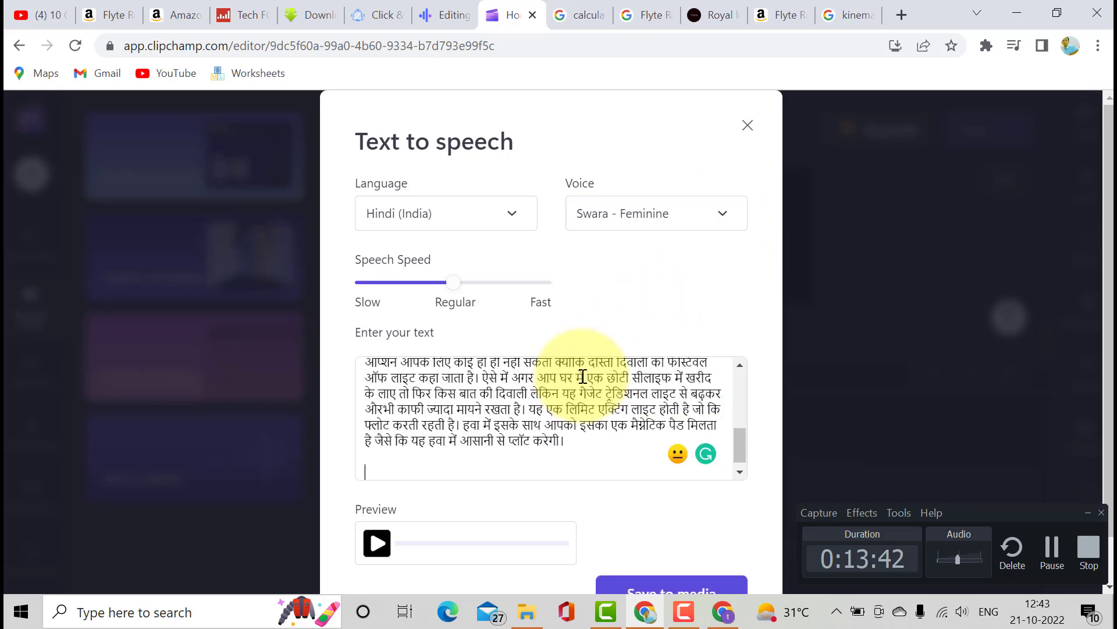
{"action": "left_click", "coordinate": [377, 546]}
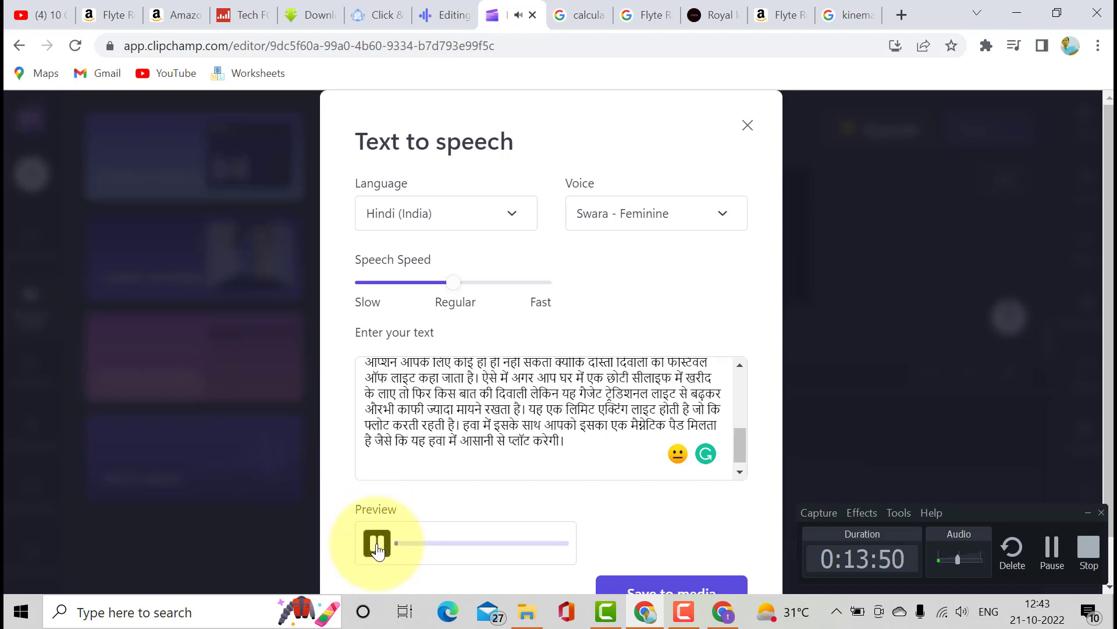
{"action": "left_click", "coordinate": [647, 592]}
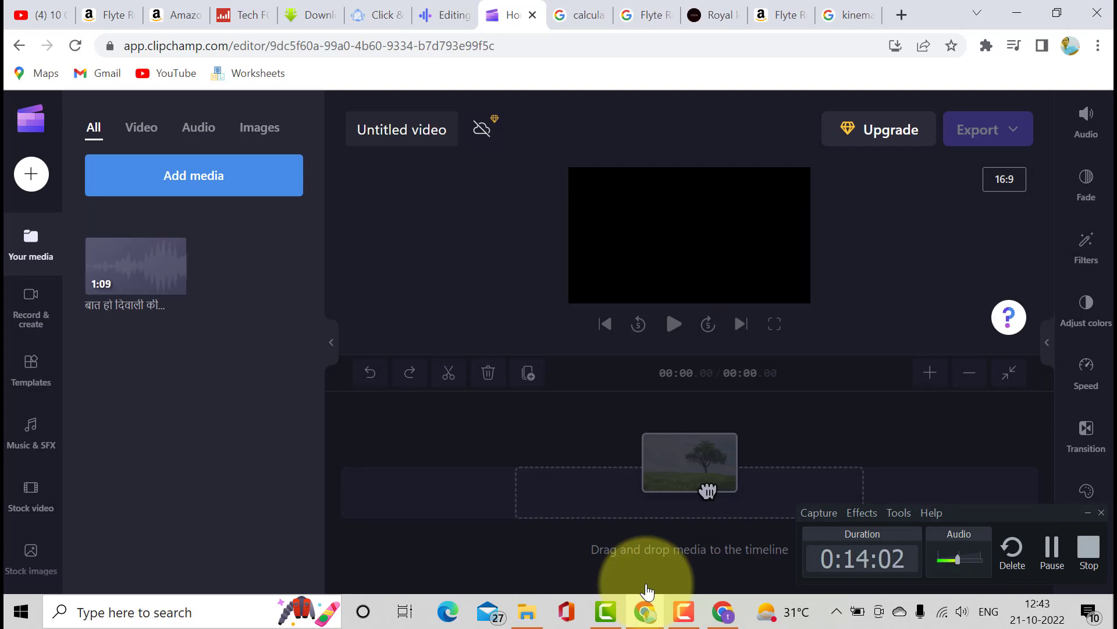
{"action": "mouse_move", "coordinate": [115, 275]}
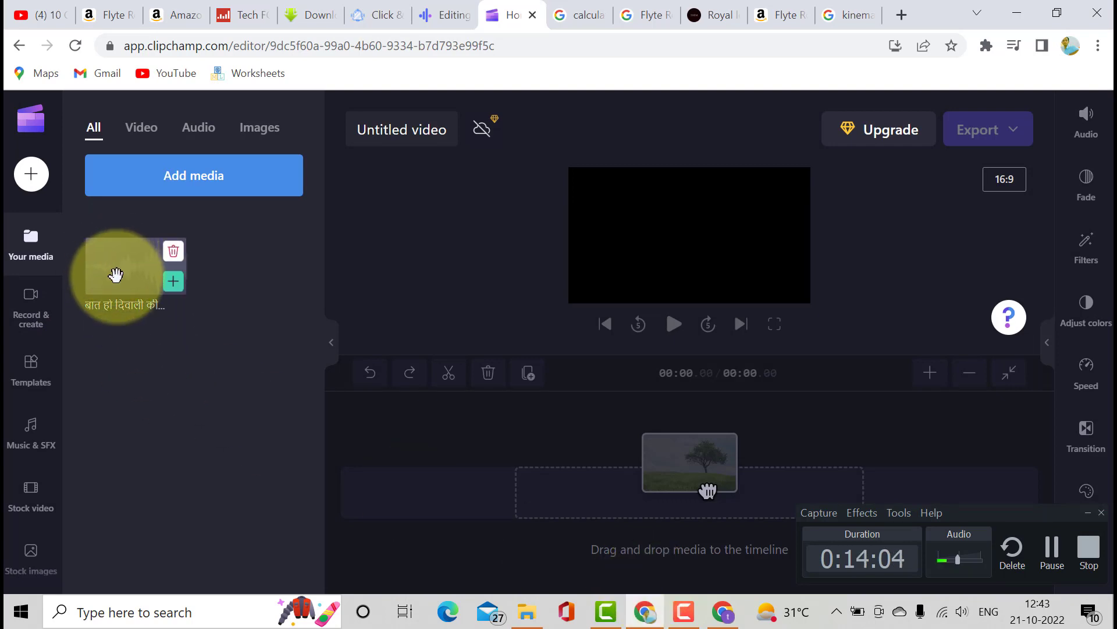
{"action": "left_click", "coordinate": [173, 283]}
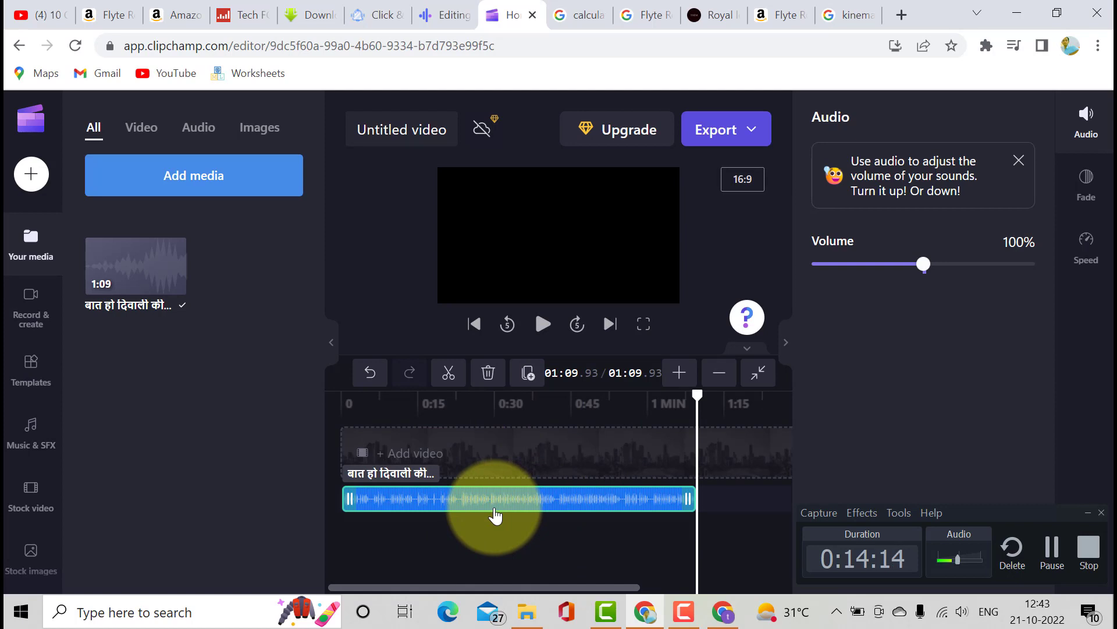
Set the video's aspect ratio to 9:16
{"action": "left_click", "coordinate": [752, 138]}
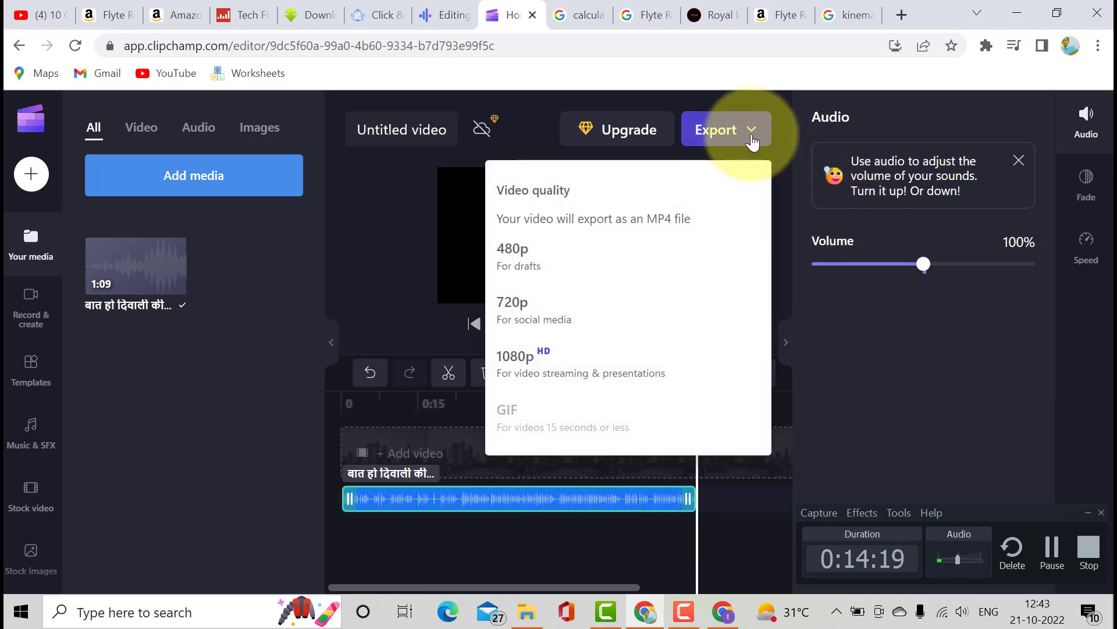
{"action": "left_click", "coordinate": [781, 170]}
{"action": "left_click", "coordinate": [751, 186]}
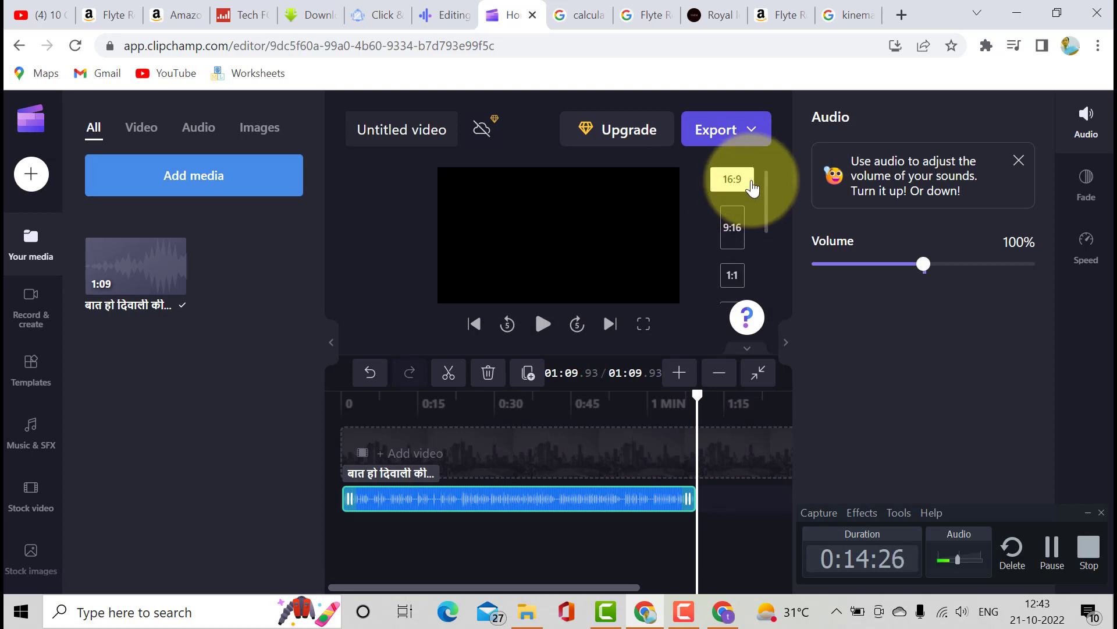
{"action": "left_click", "coordinate": [734, 227]}
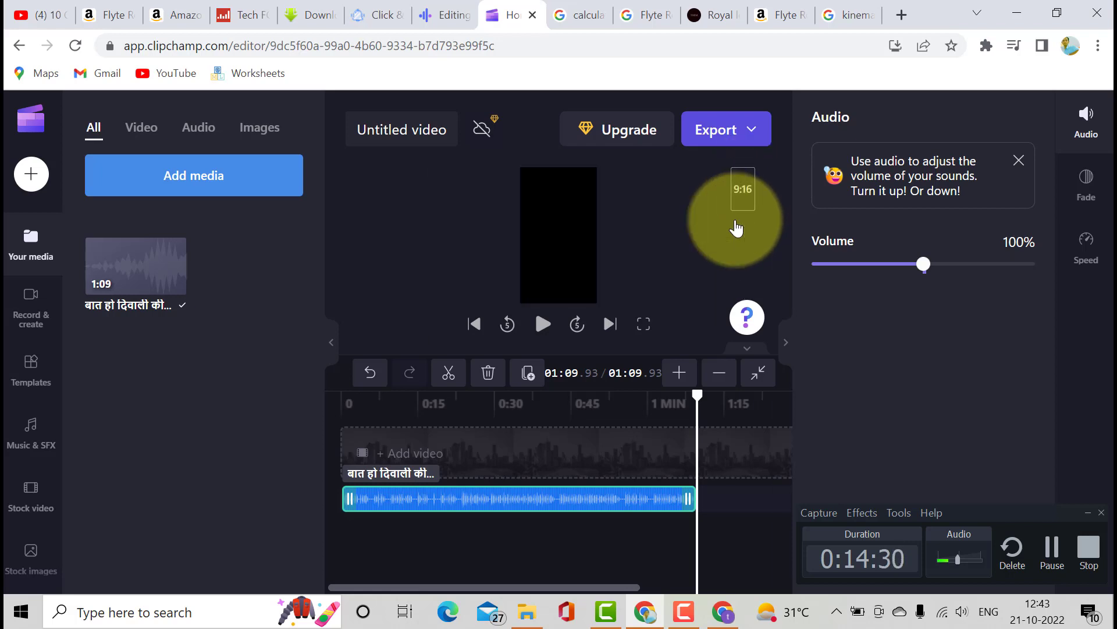
Import the "leviatting light" video from Downloads and place it at the start of the timeline above the speech audio
{"action": "left_click", "coordinate": [226, 177]}
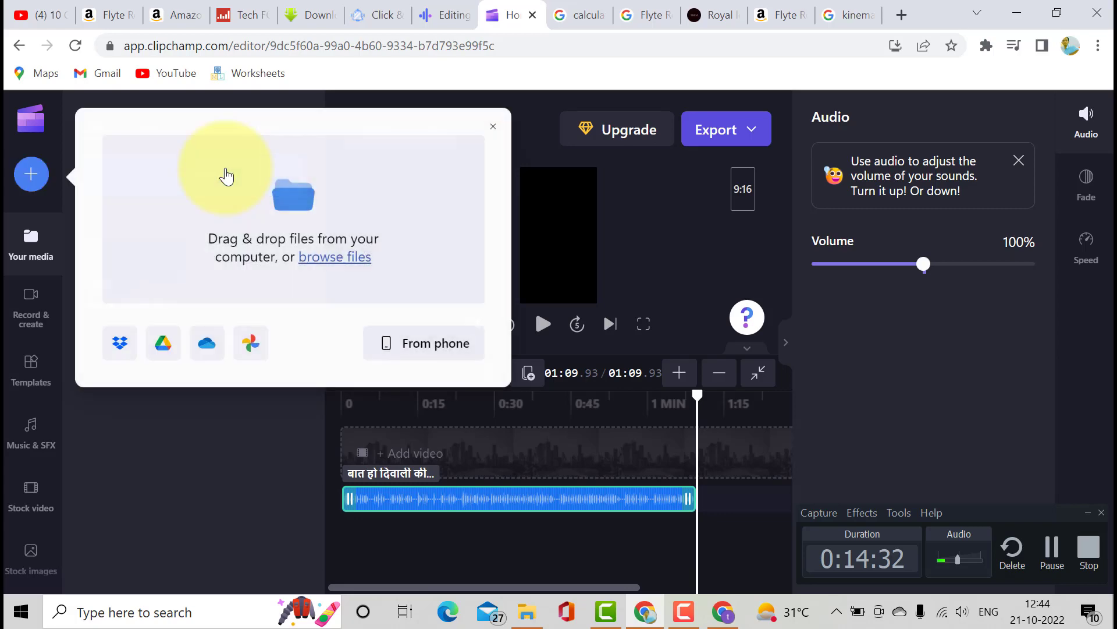
{"action": "left_click", "coordinate": [325, 264]}
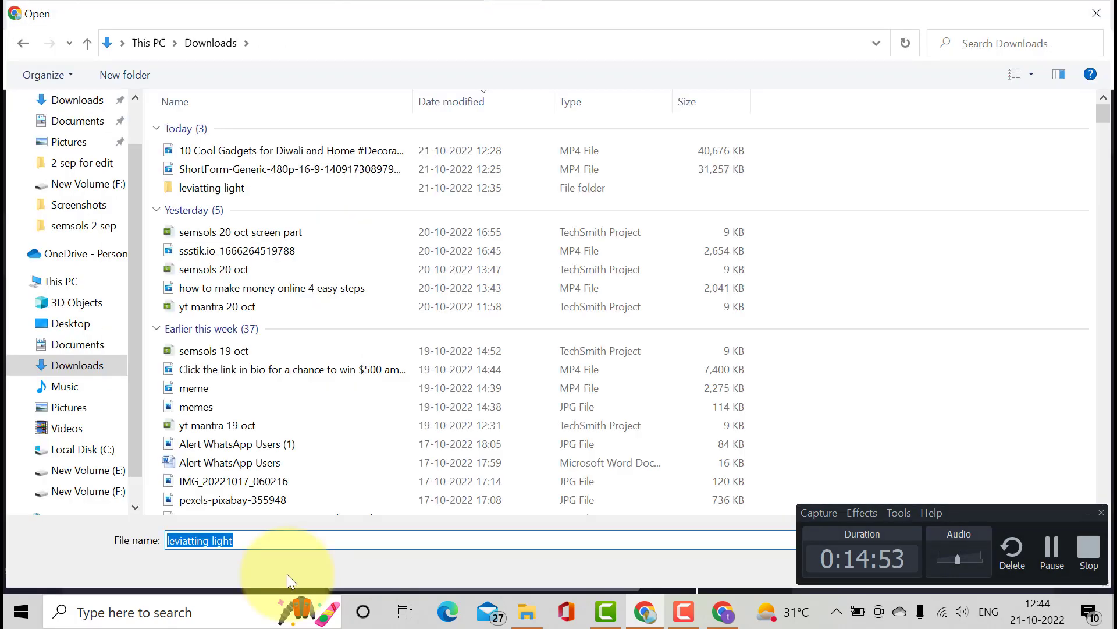
{"action": "key", "text": "Return"}
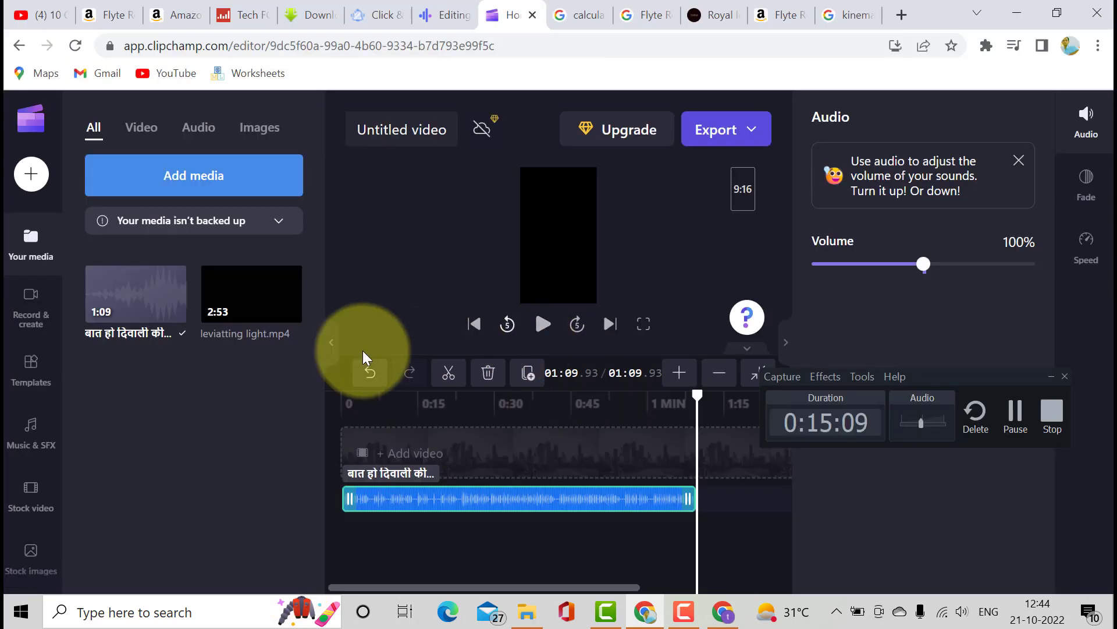
{"action": "mouse_move", "coordinate": [252, 288]}
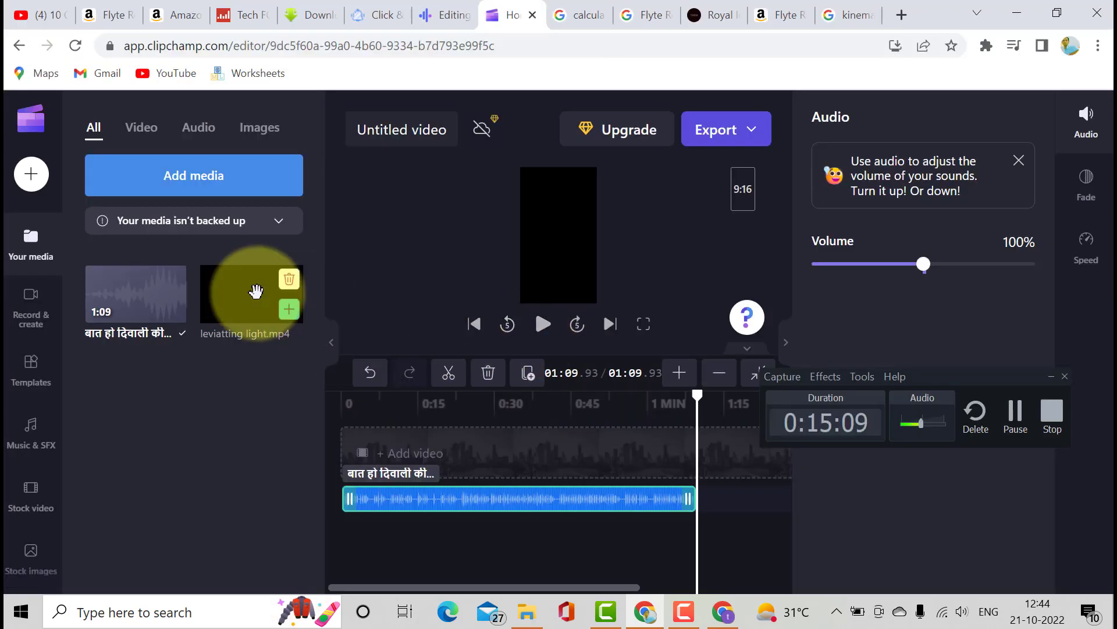
{"action": "left_click", "coordinate": [284, 317]}
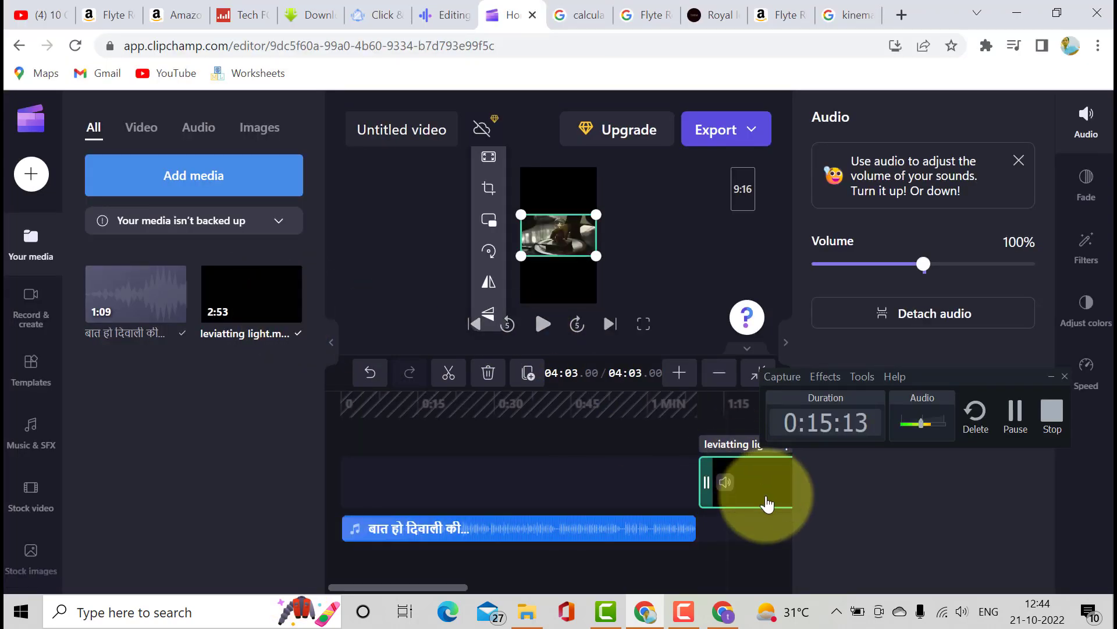
{"action": "left_click_drag", "start_coordinate": [743, 486], "coordinate": [340, 475]}
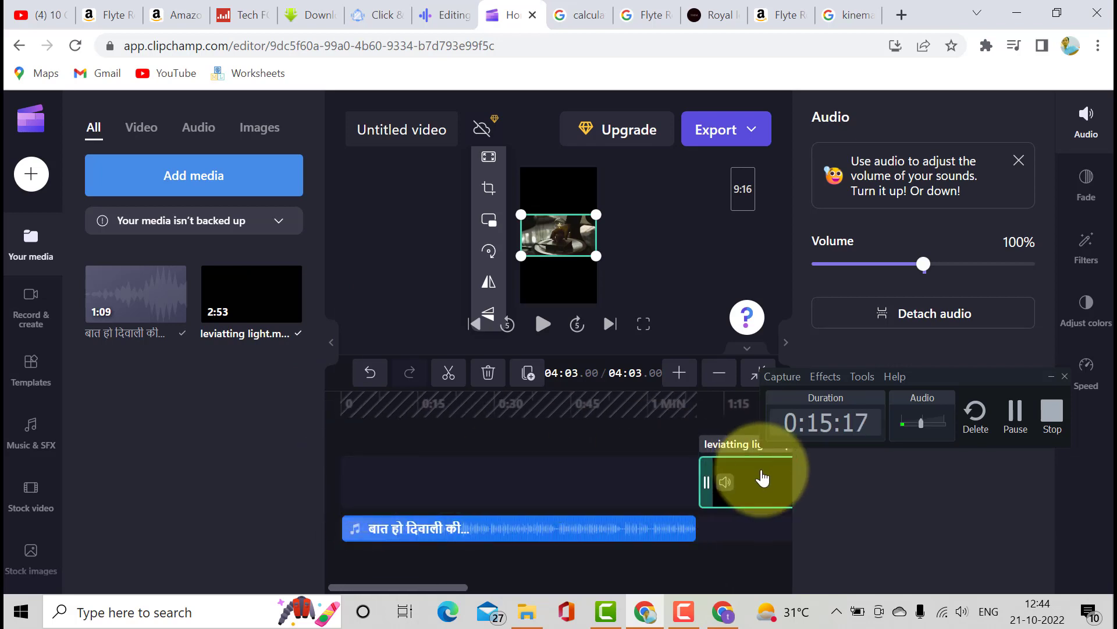
{"action": "left_click_drag", "start_coordinate": [728, 489], "coordinate": [373, 484]}
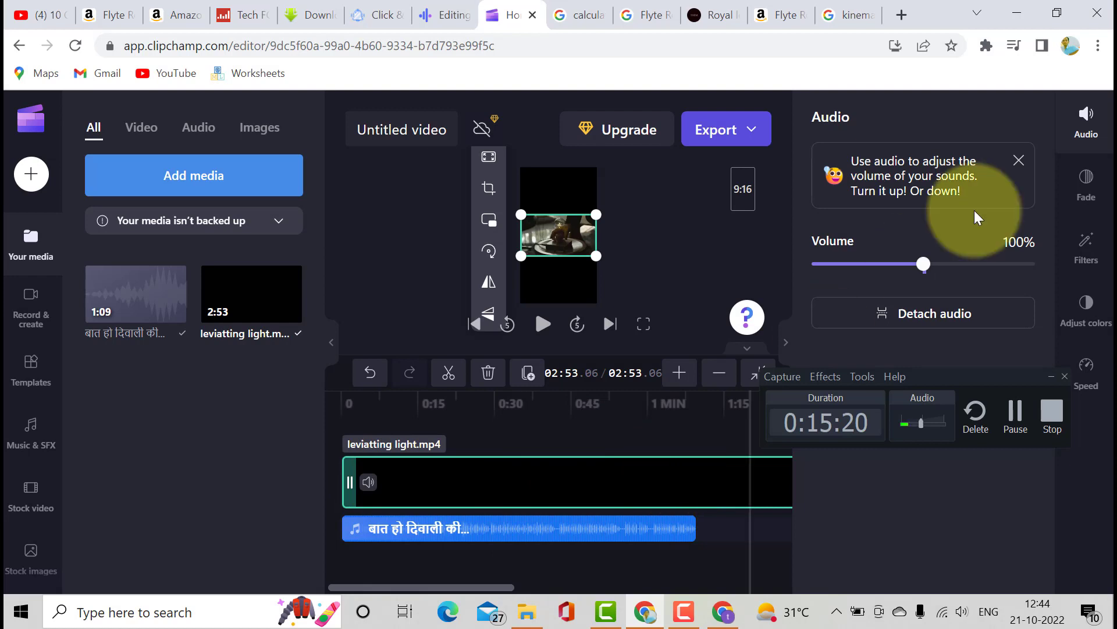
Dismiss the audio tip and split the video clip just past the end of the speech audio, at about 1:10
{"action": "left_click", "coordinate": [1019, 161]}
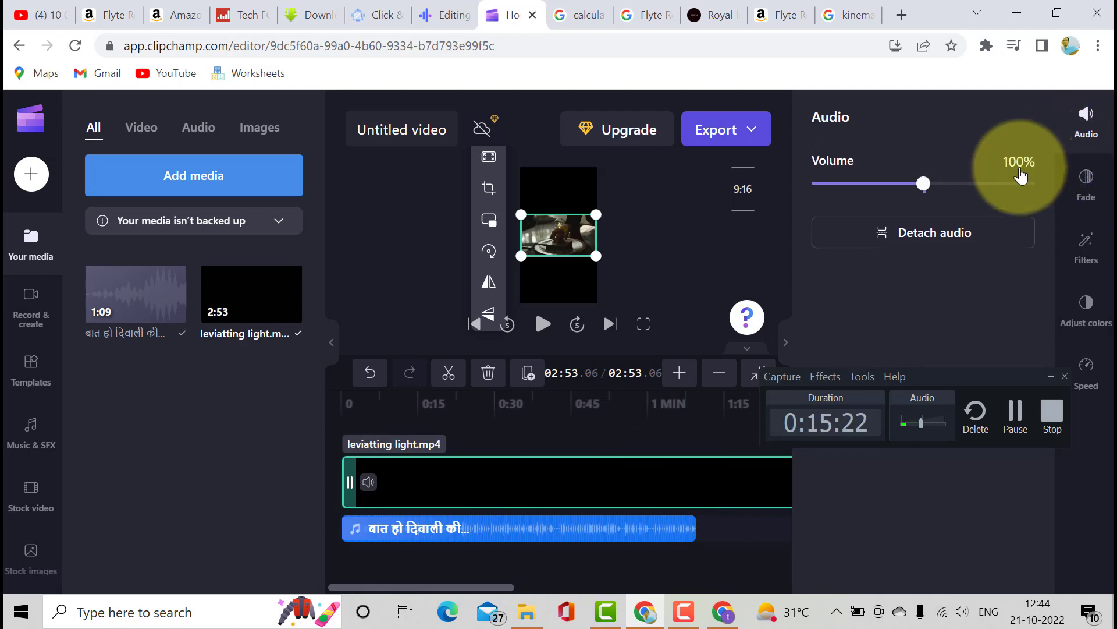
{"action": "left_click", "coordinate": [910, 424]}
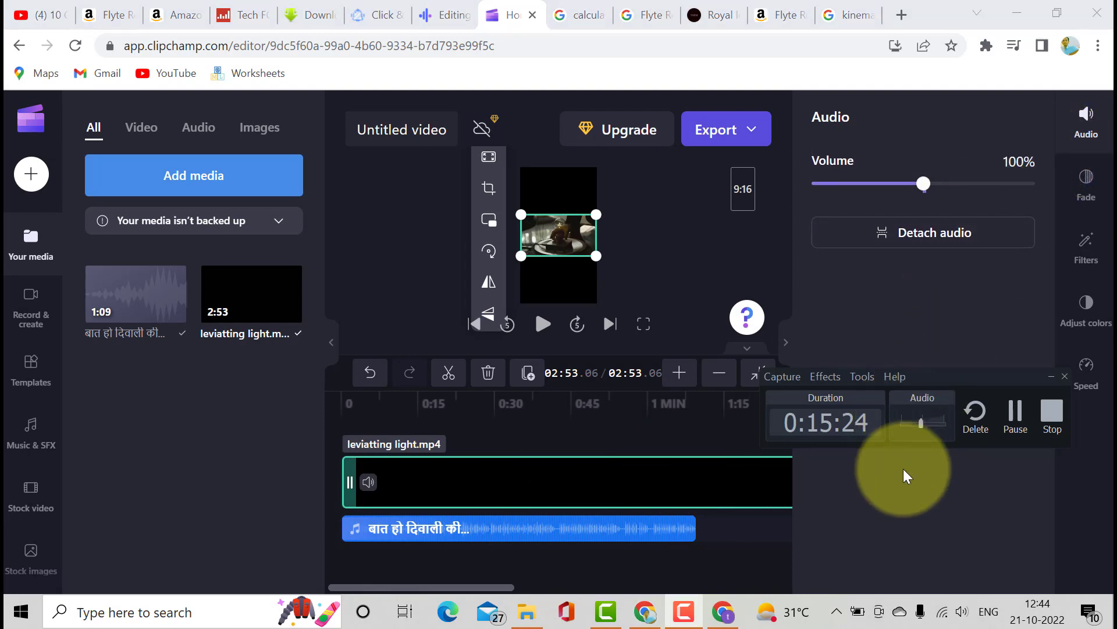
{"action": "left_click", "coordinate": [1080, 428]}
{"action": "left_click", "coordinate": [699, 403]}
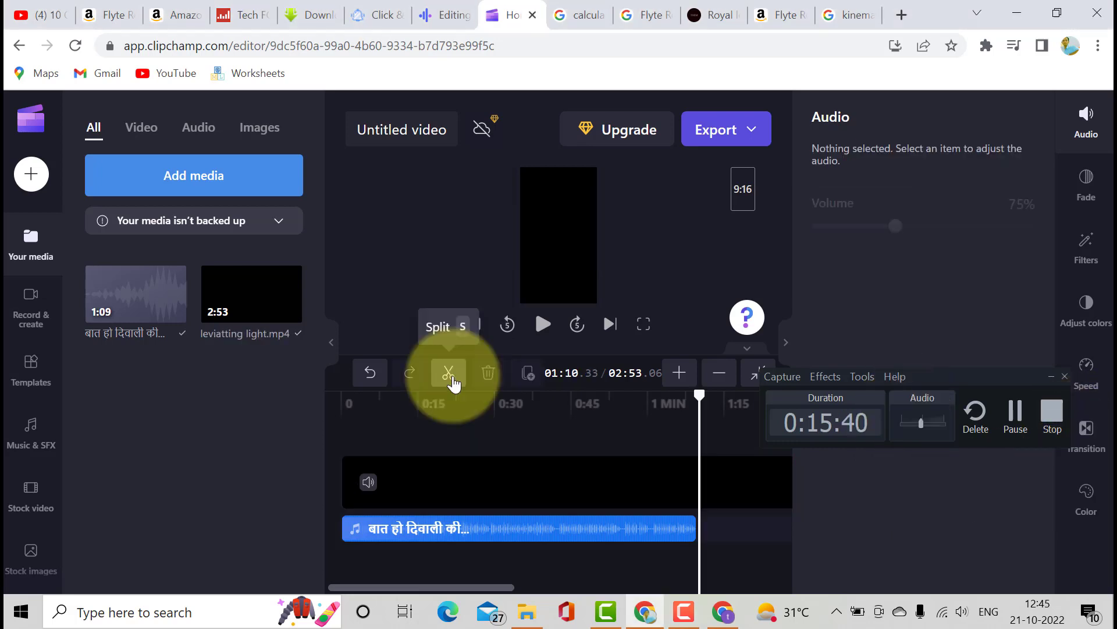
{"action": "left_click", "coordinate": [448, 372]}
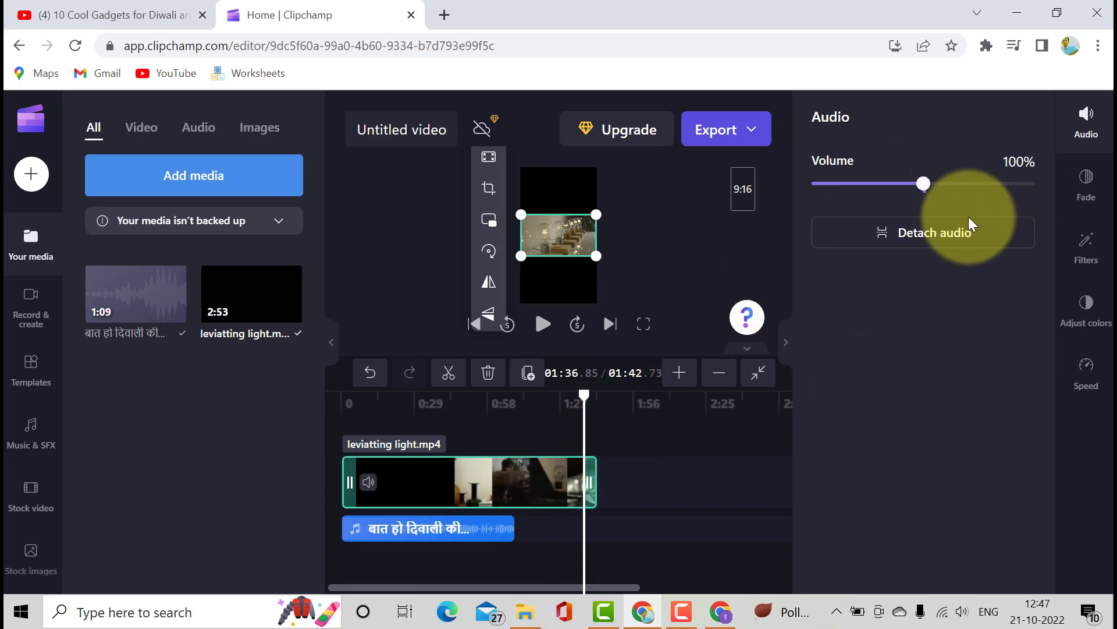
Detach the original audio from the "leviatting light" clip and delete it from the timeline
{"action": "left_click", "coordinate": [962, 233]}
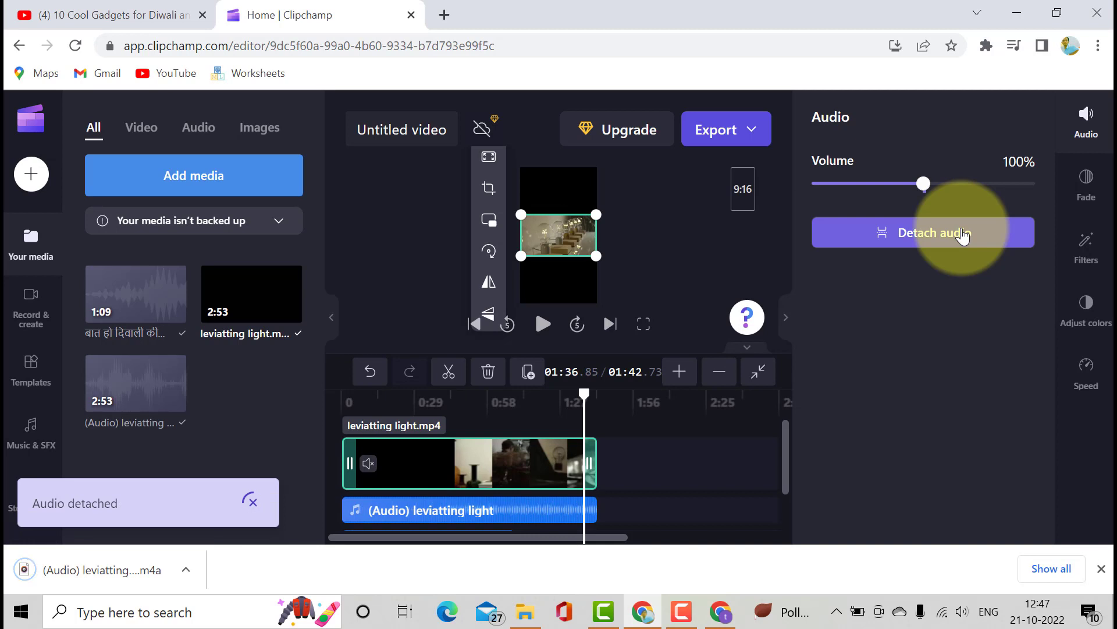
{"action": "left_click", "coordinate": [1102, 569]}
{"action": "left_click", "coordinate": [498, 511]}
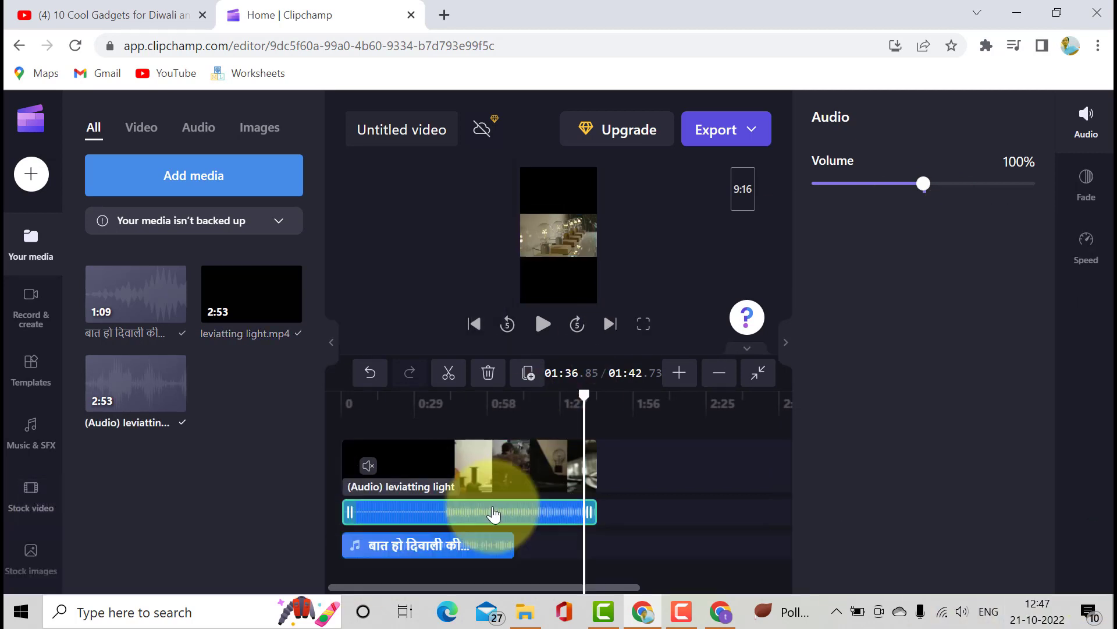
{"action": "left_click", "coordinate": [487, 375]}
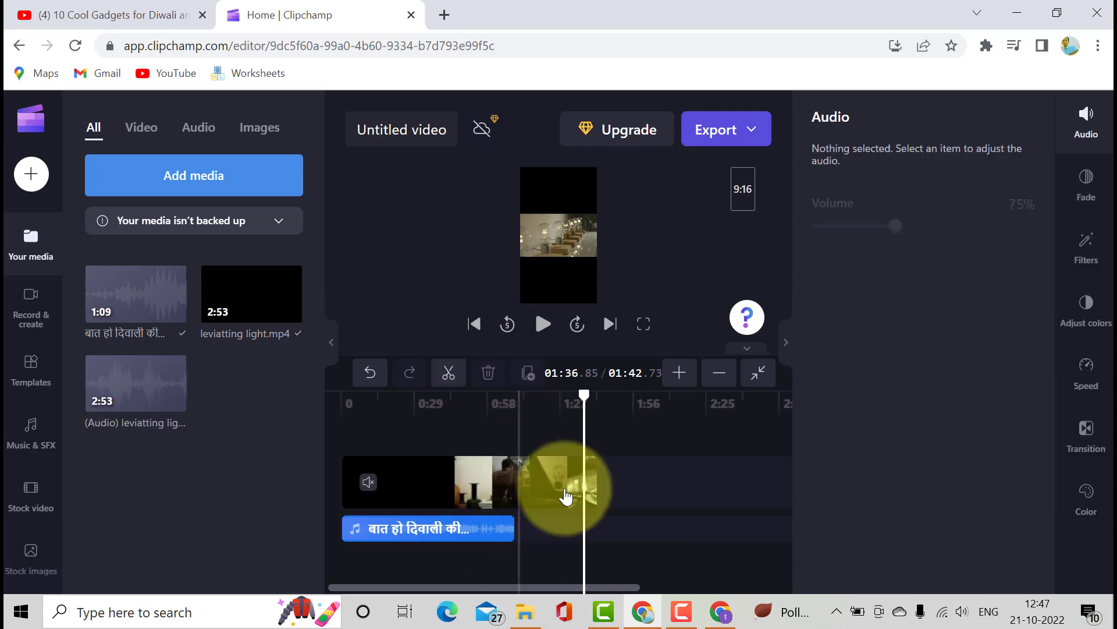
Play the opening of the video with the new voice-over, pause it, and move the playhead to about 0:16
{"action": "left_click", "coordinate": [541, 326]}
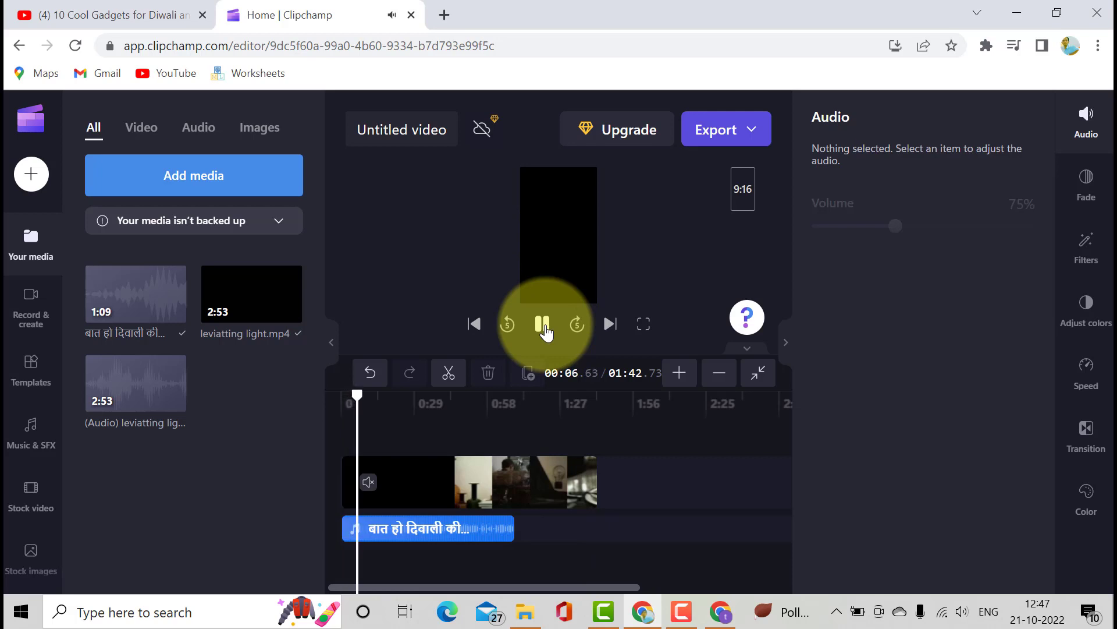
{"action": "left_click", "coordinate": [543, 324]}
{"action": "left_click", "coordinate": [376, 399]}
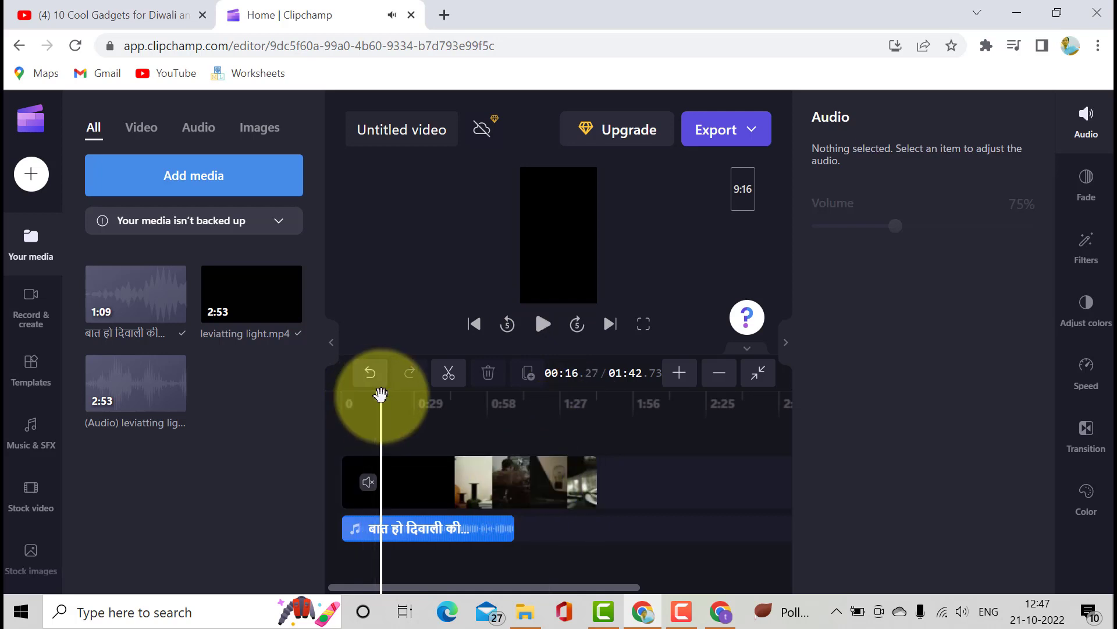
Split the timeline clips at about 0:45 and delete the black opening portion of the "leviatting light" video
{"action": "left_click", "coordinate": [401, 397]}
{"action": "left_click_drag", "start_coordinate": [403, 398], "coordinate": [455, 400]}
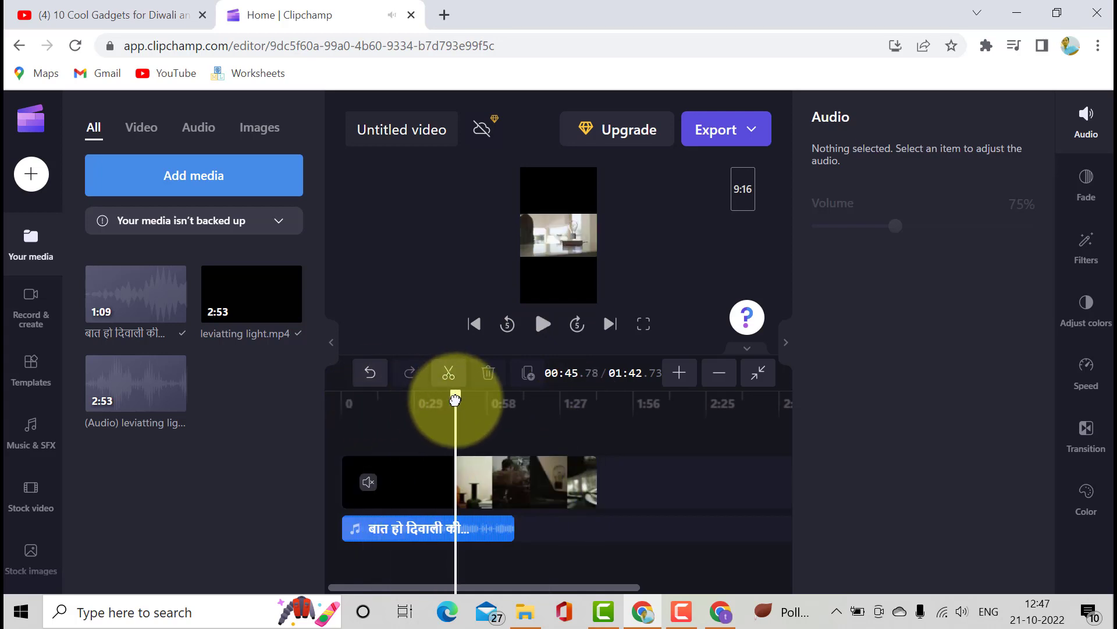
{"action": "left_click", "coordinate": [448, 373]}
{"action": "left_click", "coordinate": [429, 486]}
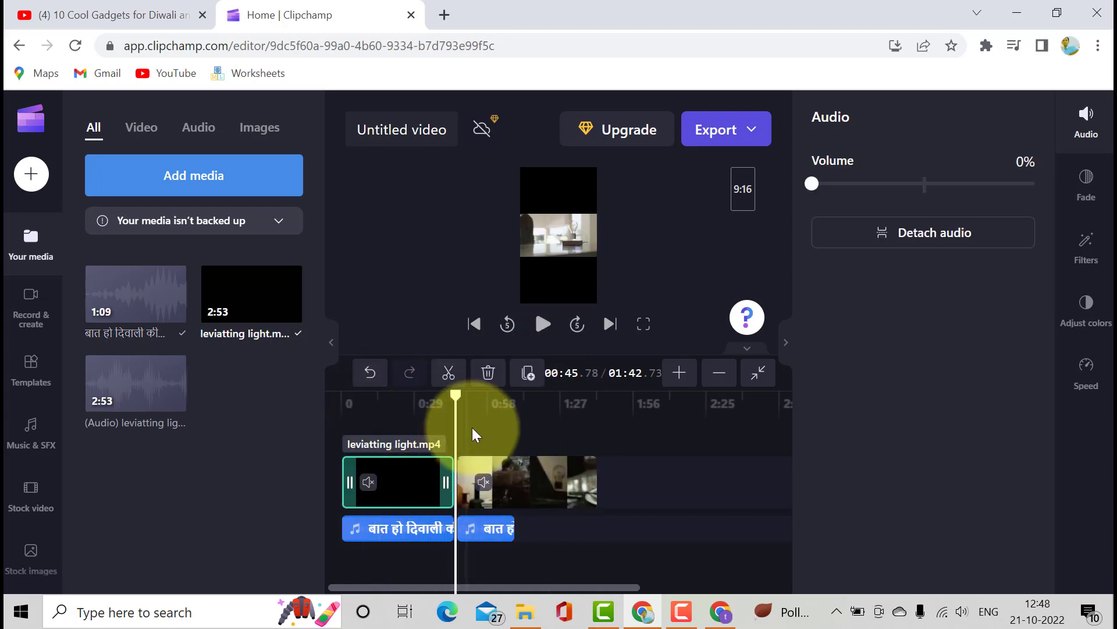
{"action": "left_click", "coordinate": [488, 372]}
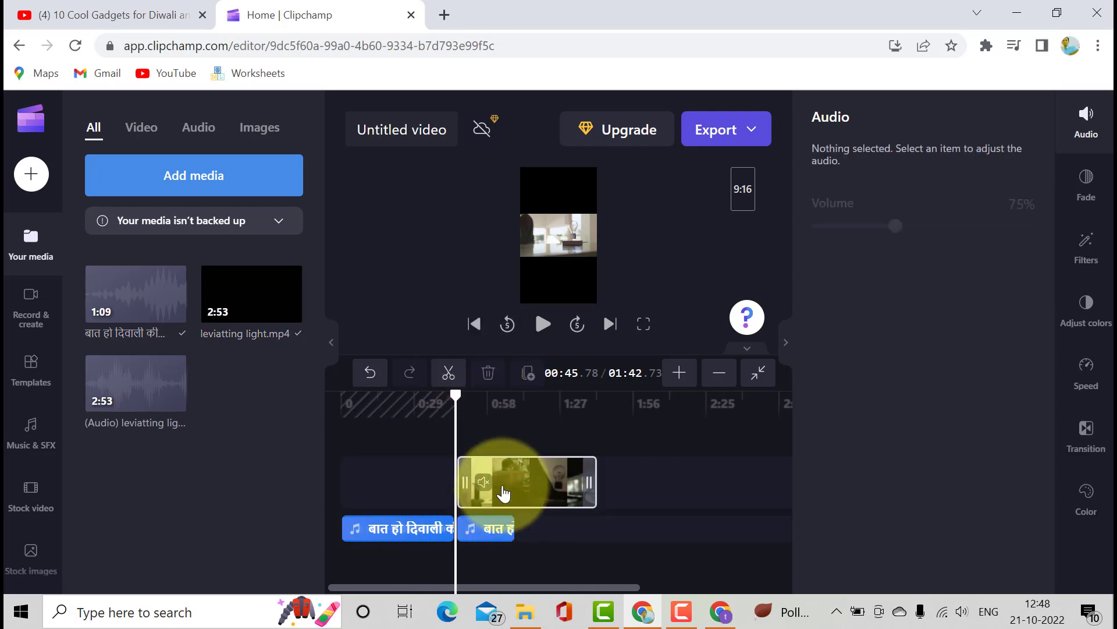
Move the remaining video clip to the start of the timeline and play the opening to check it against the voice-over
{"action": "left_click_drag", "start_coordinate": [488, 487], "coordinate": [366, 492]}
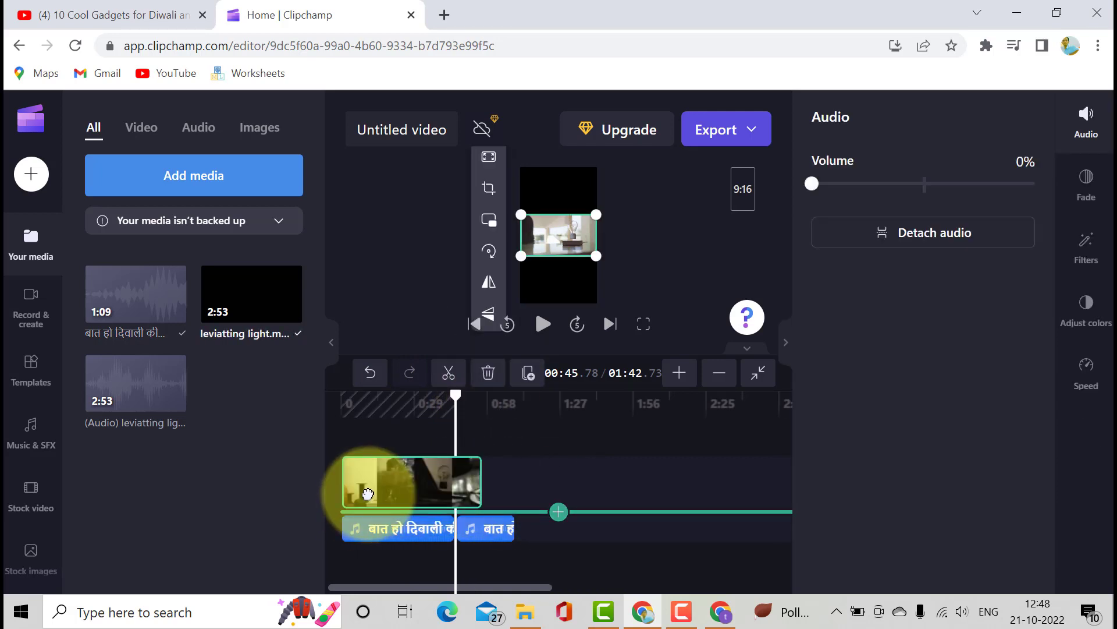
{"action": "left_click", "coordinate": [543, 326]}
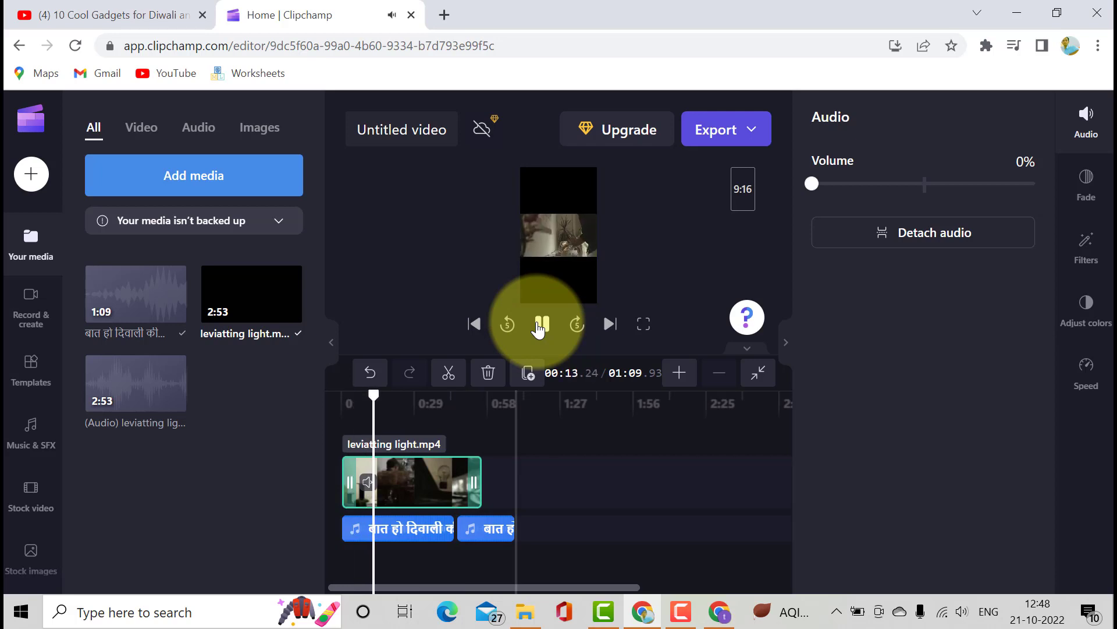
{"action": "left_click", "coordinate": [540, 325]}
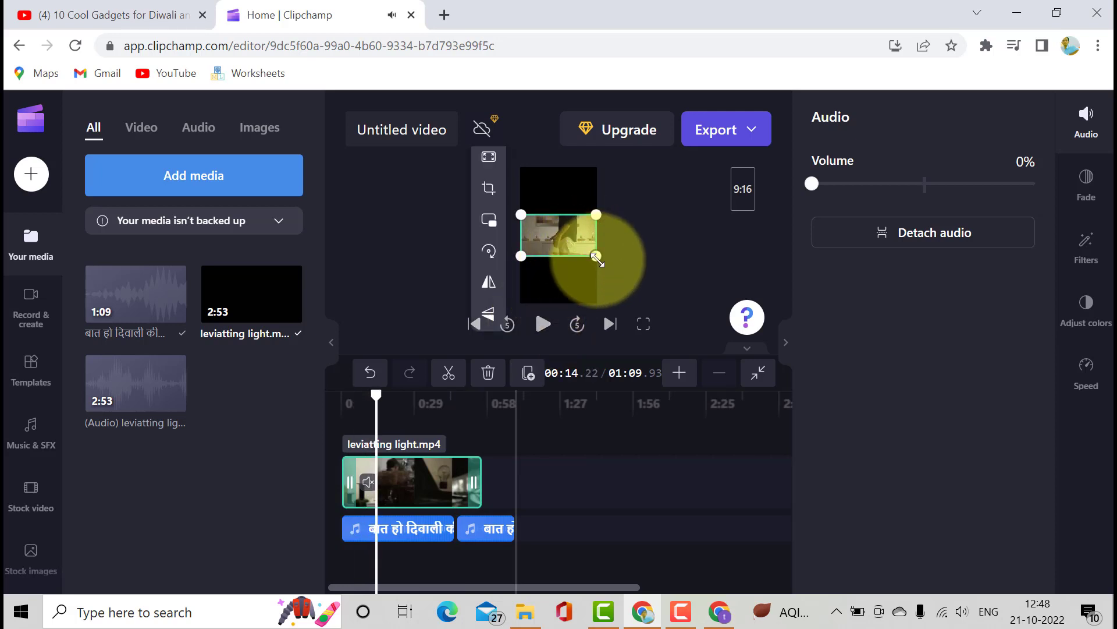
Enlarge the video in the preview past both sides of the 9:16 frame so it covers more of the frame's height
{"action": "left_click_drag", "start_coordinate": [597, 257], "coordinate": [600, 259]}
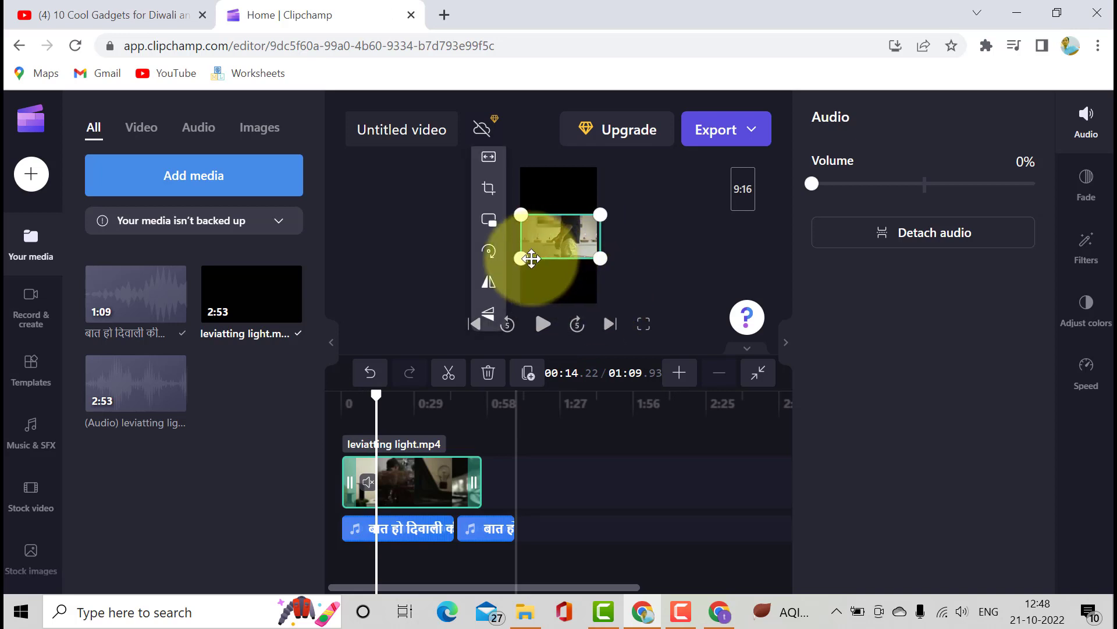
{"action": "left_click_drag", "start_coordinate": [532, 258], "coordinate": [487, 249]}
{"action": "left_click_drag", "start_coordinate": [600, 219], "coordinate": [623, 156]}
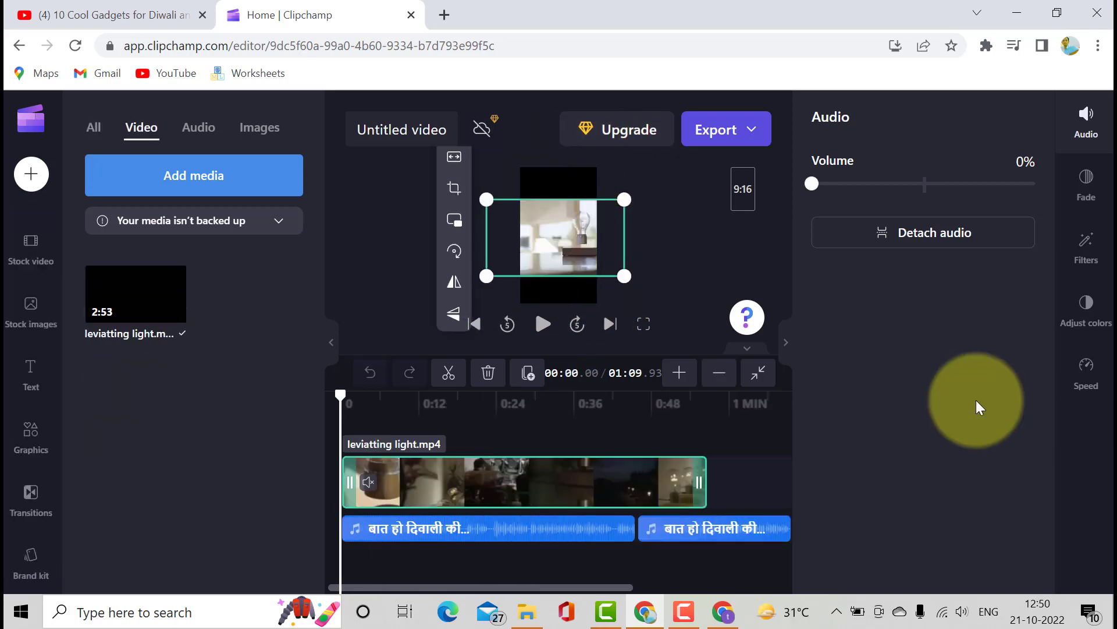
View the available text templates and the video quality options for export
{"action": "left_click", "coordinate": [33, 369]}
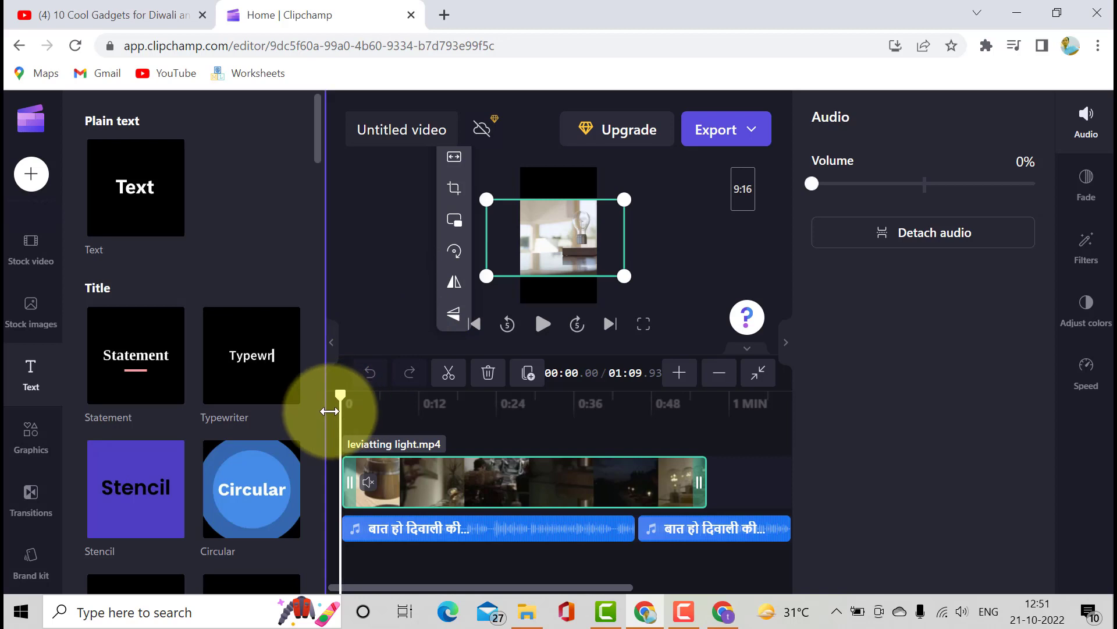
{"action": "left_click", "coordinate": [749, 141]}
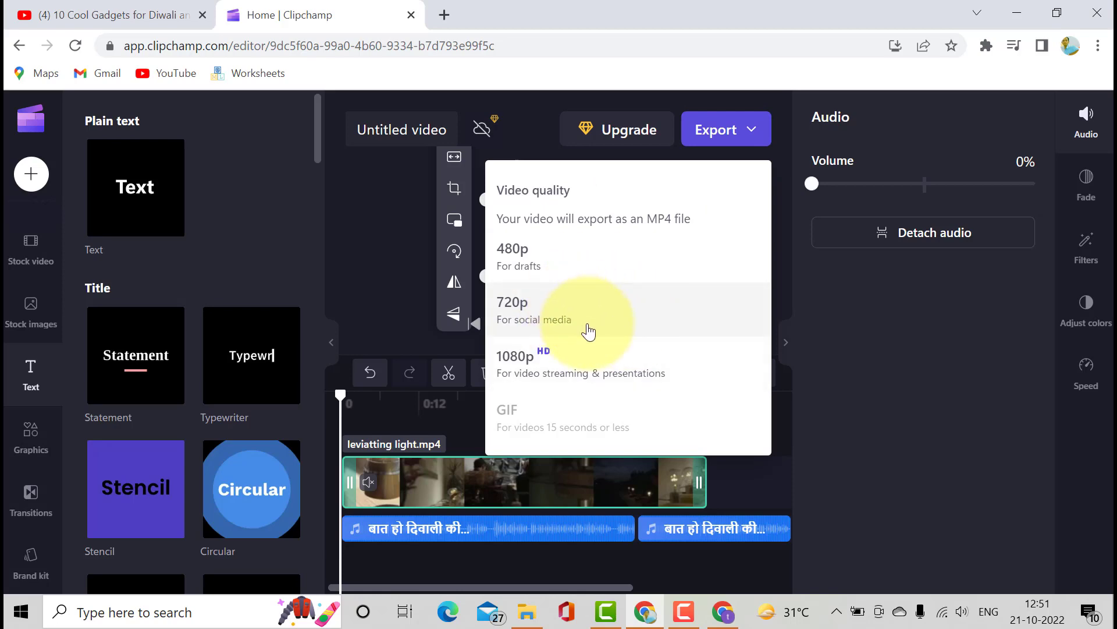
Open the Flyte Levitating Light link from the YouTube video's description and review the Amazon page down to the "Make Money with Us" links
{"action": "left_click", "coordinate": [142, 14]}
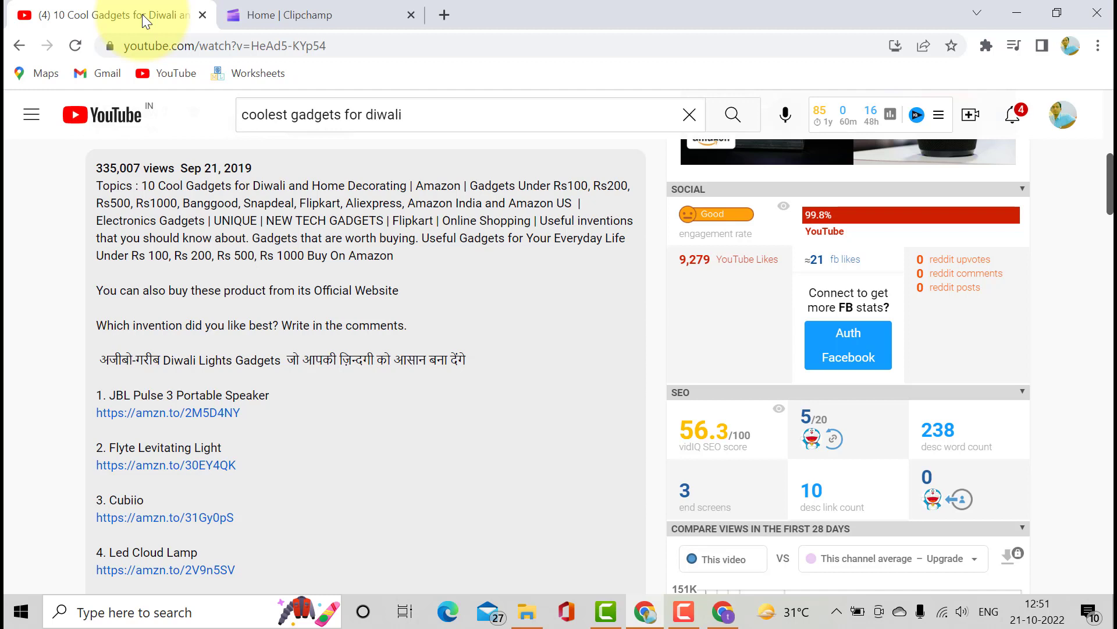
{"action": "left_click", "coordinate": [167, 473]}
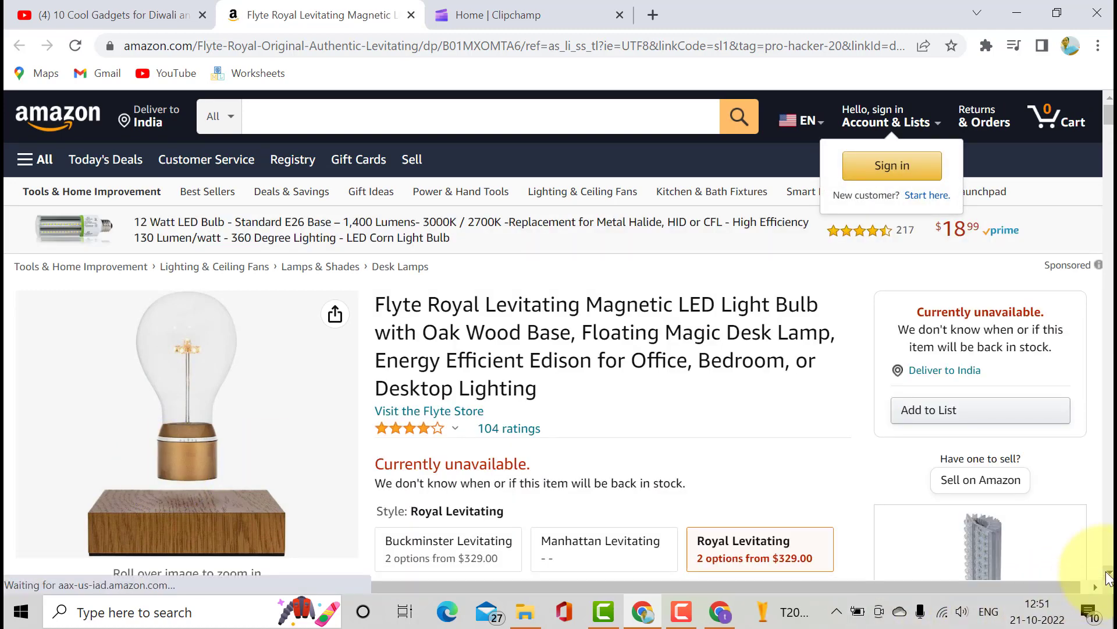
{"action": "scroll", "coordinate": [1108, 576], "scroll_direction": "down", "scroll_amount": 7}
{"action": "scroll", "coordinate": [1108, 577], "scroll_direction": "down", "scroll_amount": 15}
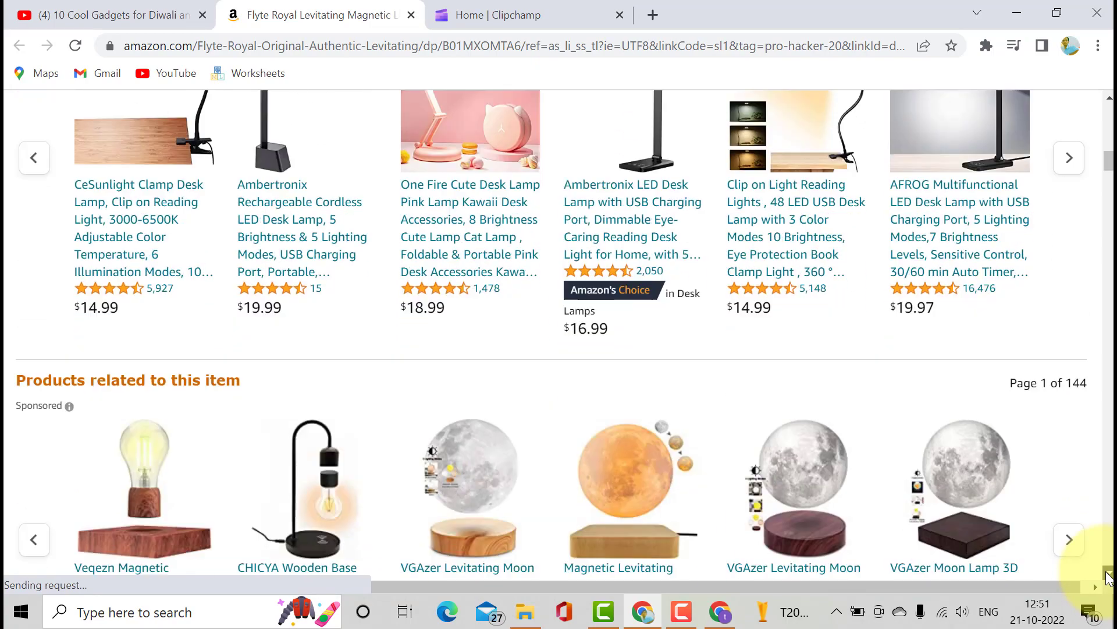
{"action": "scroll", "coordinate": [1108, 576], "scroll_direction": "down", "scroll_amount": 15}
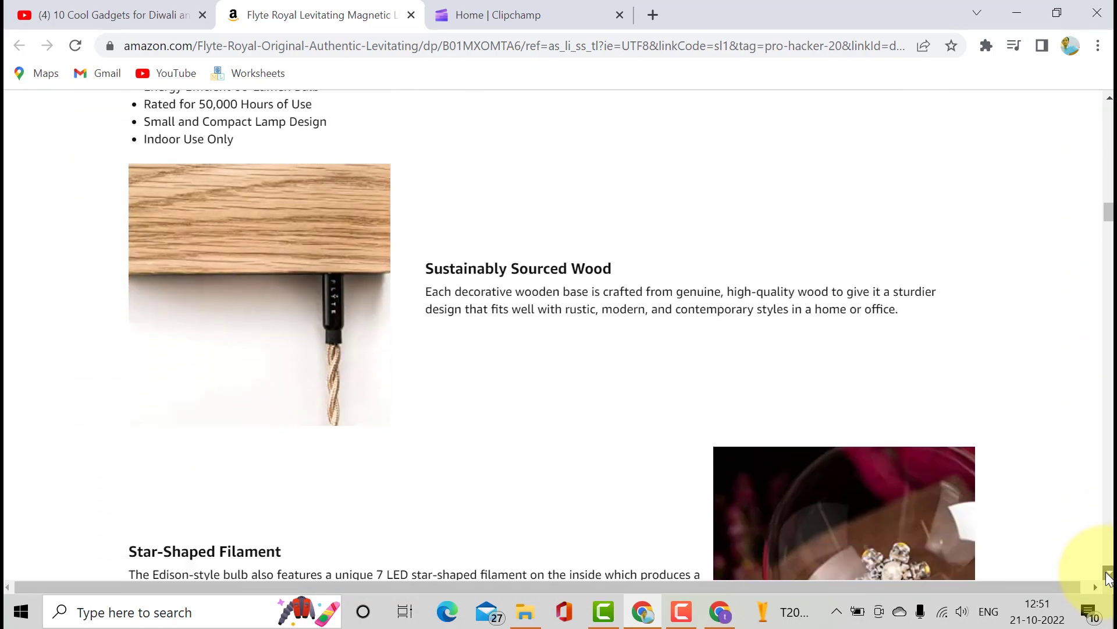
{"action": "scroll", "coordinate": [1108, 576], "scroll_direction": "down", "scroll_amount": 15}
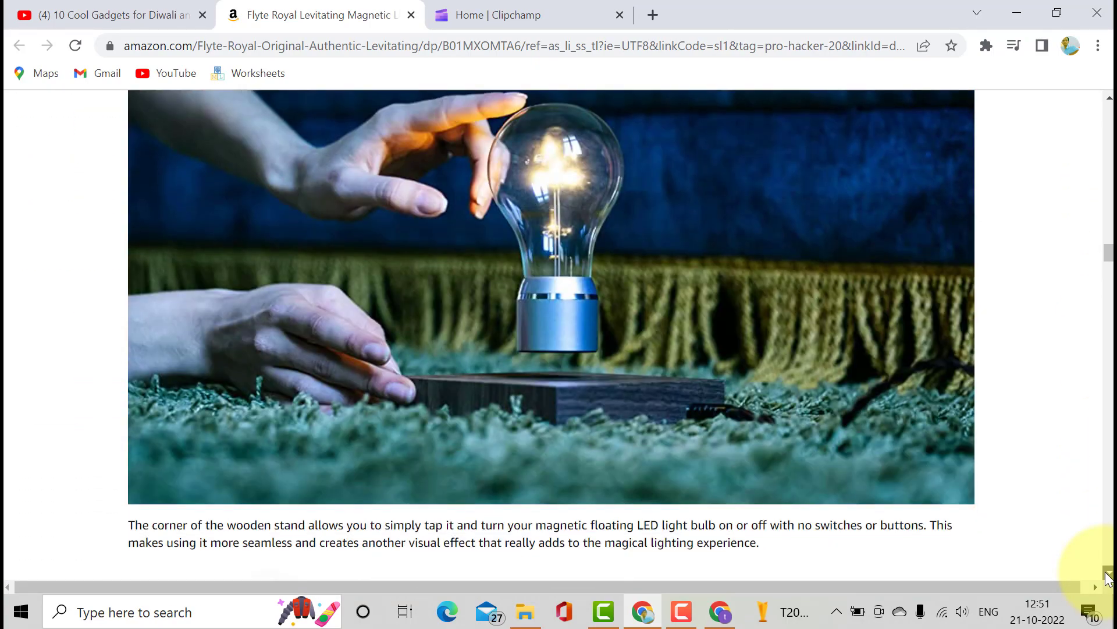
{"action": "scroll", "coordinate": [1108, 576], "scroll_direction": "down", "scroll_amount": 15}
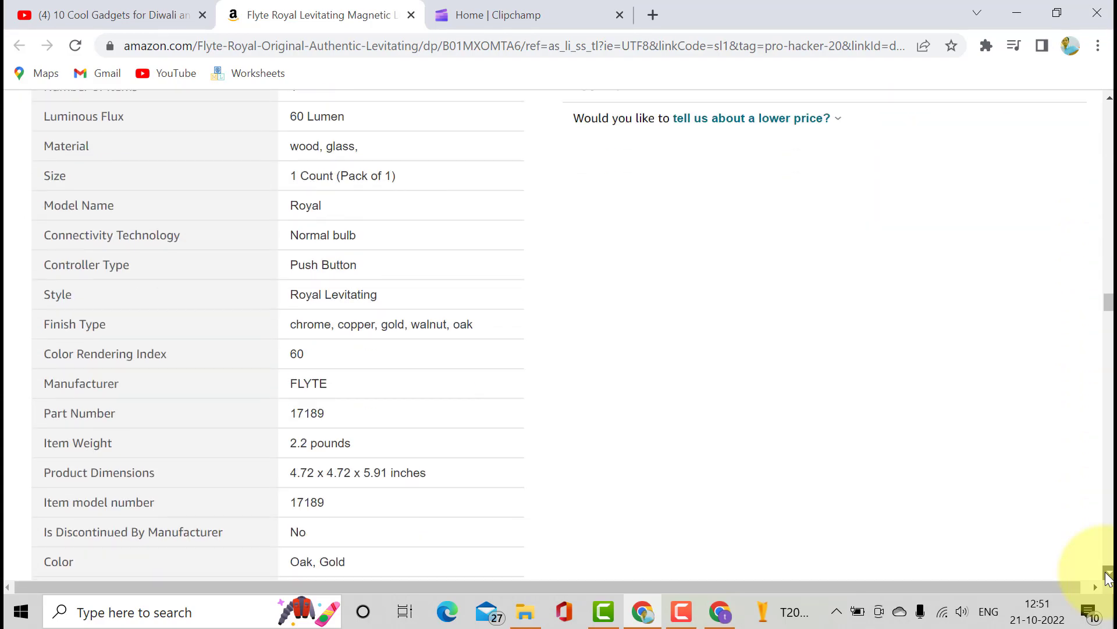
{"action": "scroll", "coordinate": [1108, 576], "scroll_direction": "down", "scroll_amount": 20}
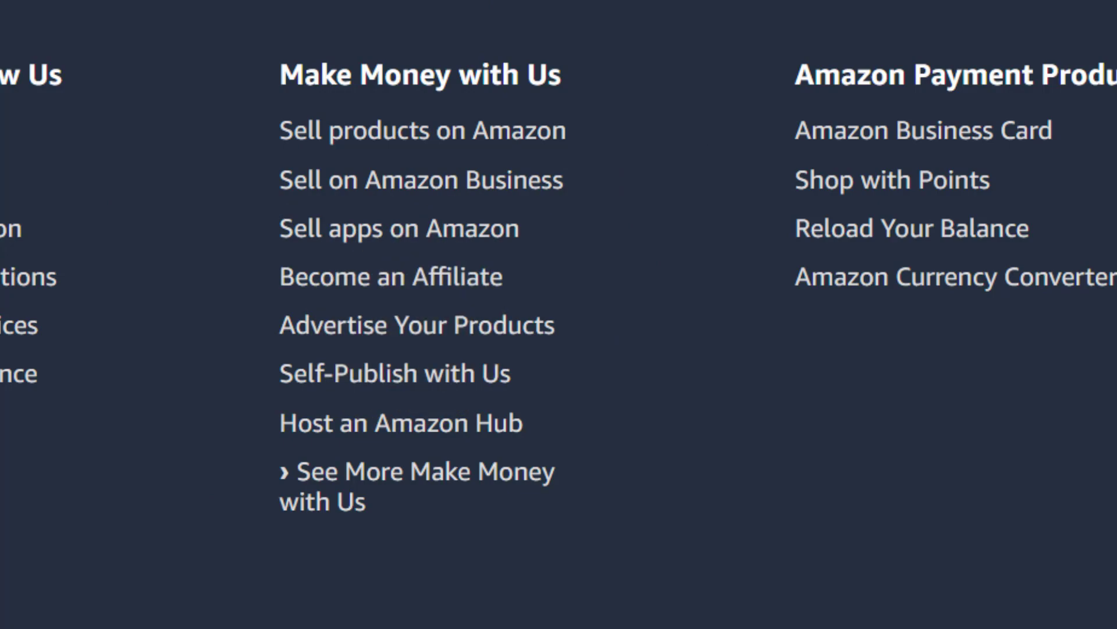
{"action": "left_click_drag", "start_coordinate": [1108, 567], "coordinate": [1112, 108]}
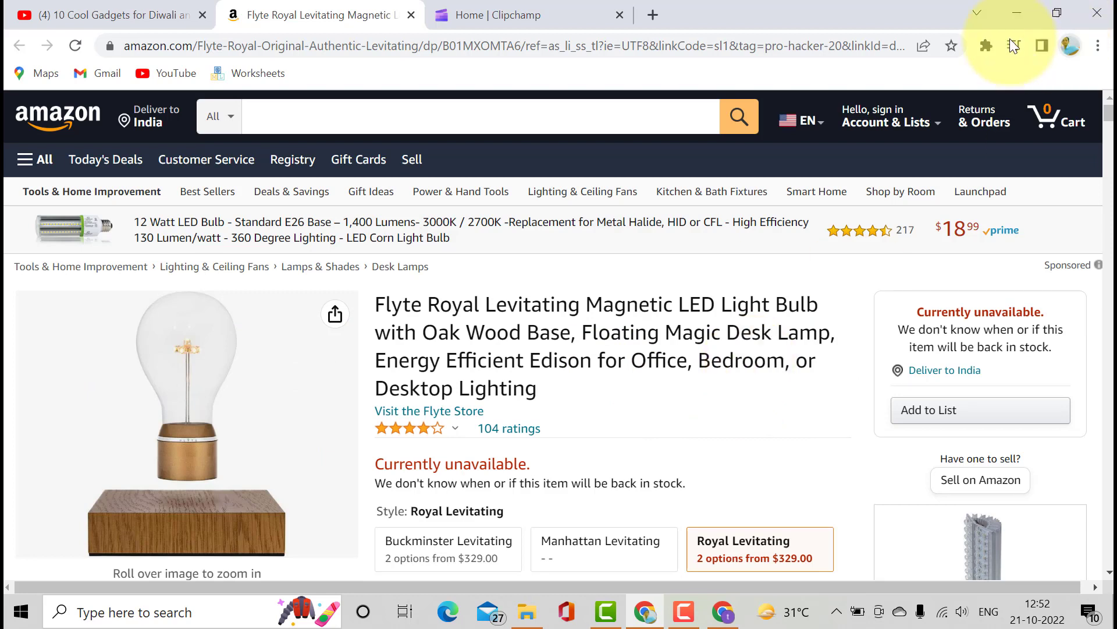
Open YouTube in a new tab, search for "youtube mantra", and open the YouTube Mantra channel's Community page
{"action": "left_click", "coordinate": [654, 12]}
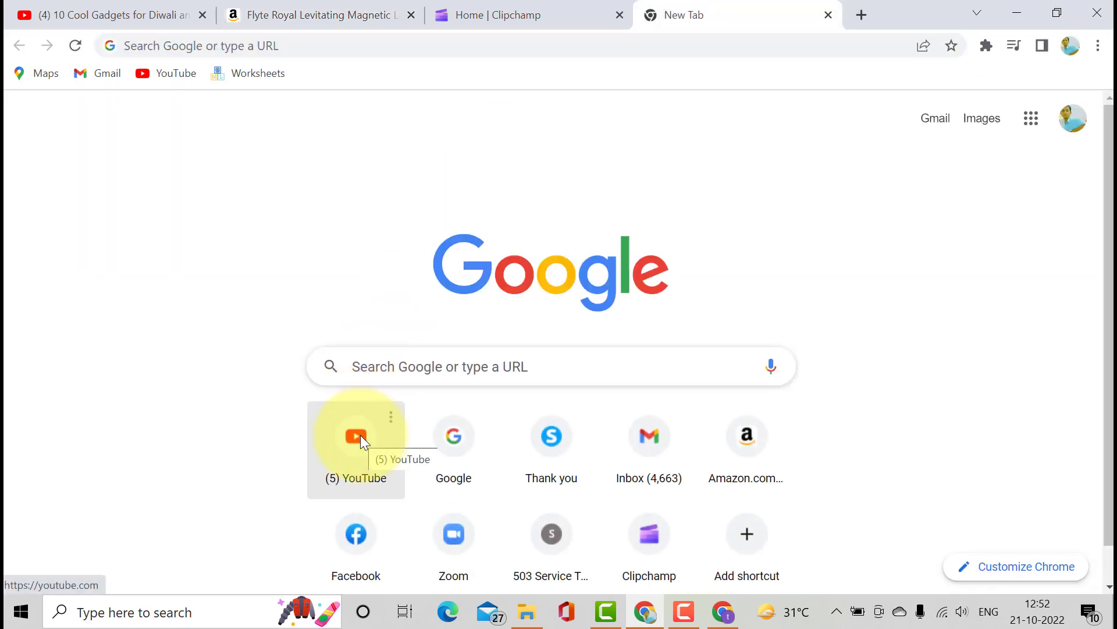
{"action": "left_click", "coordinate": [361, 439]}
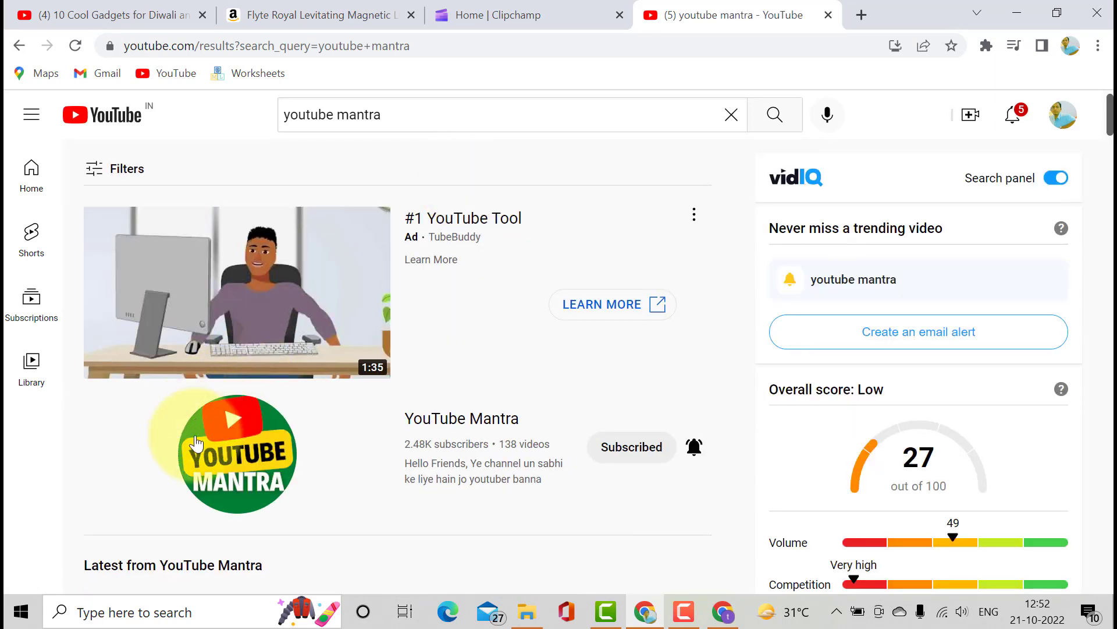
{"action": "left_click", "coordinate": [210, 453]}
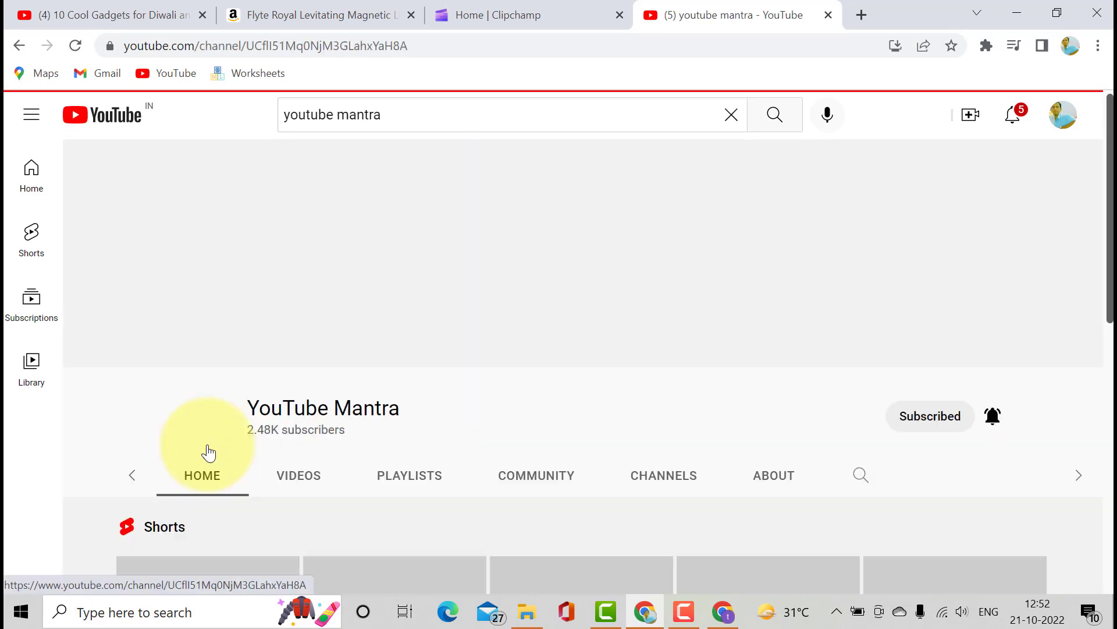
{"action": "left_click", "coordinate": [505, 428]}
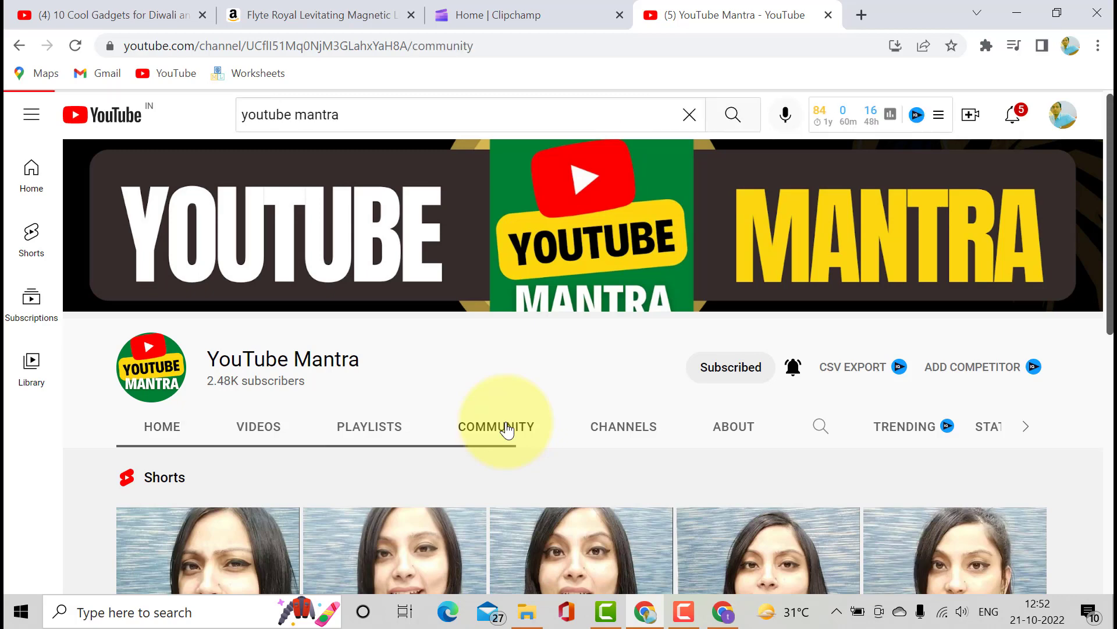